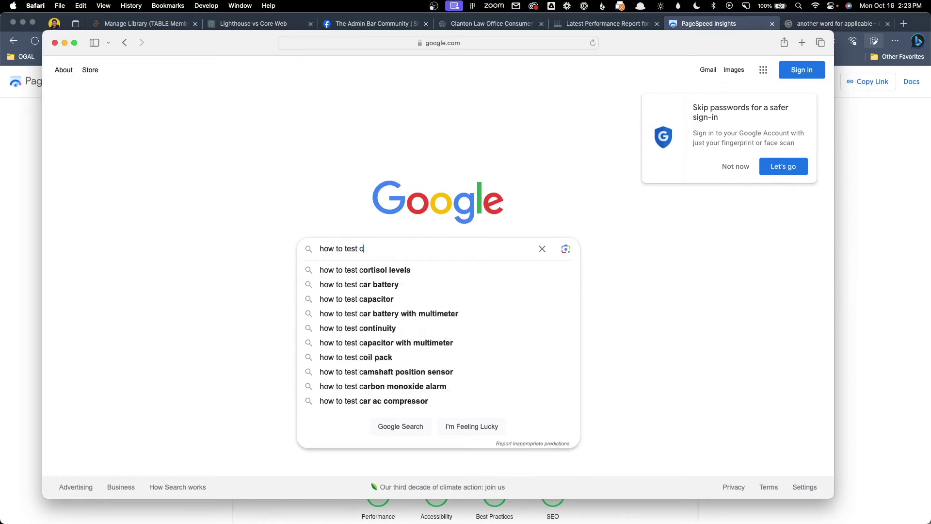
Step: Search Google for 'how to test core web vitals' and go to pagespeed.web.dev
text(ore we)
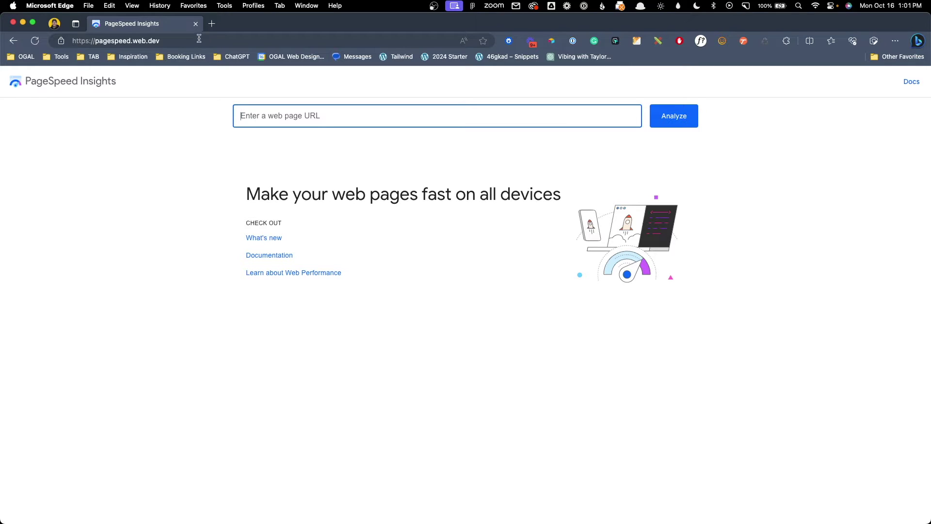
click(199, 38)
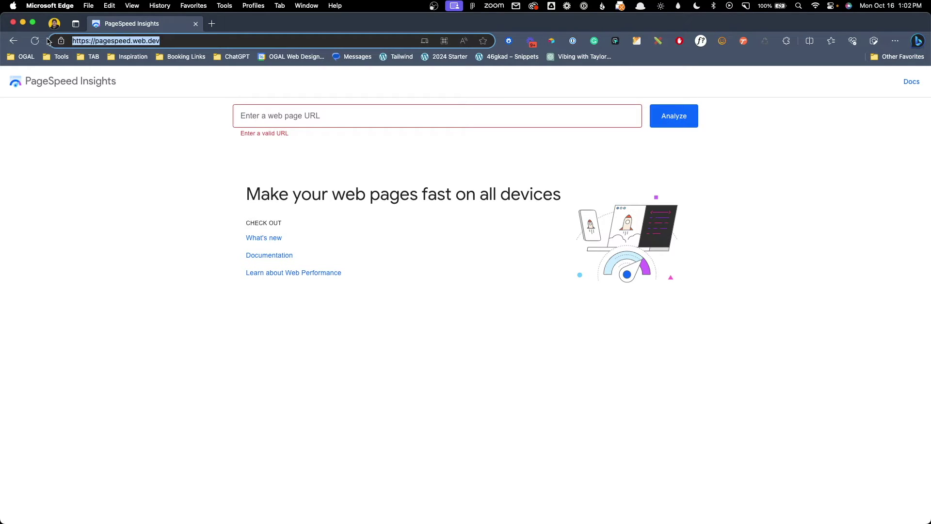
click(137, 164)
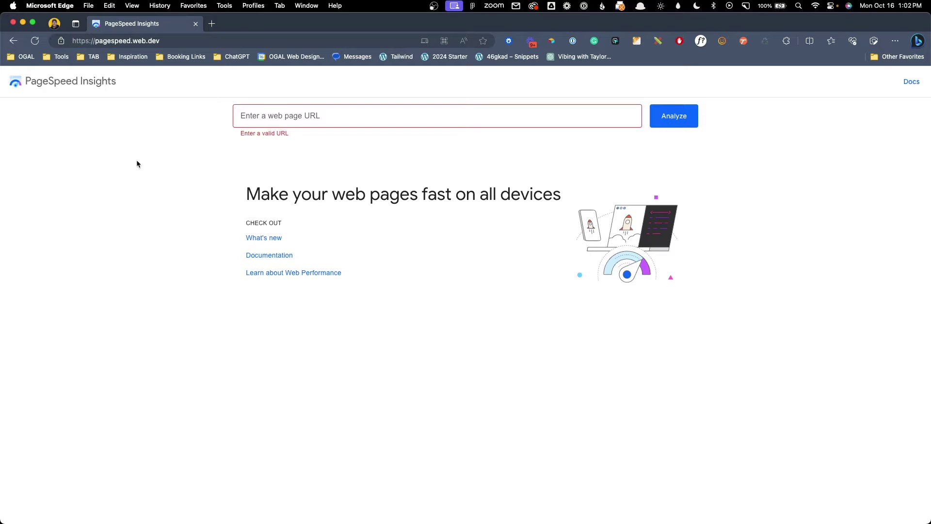
click(246, 118)
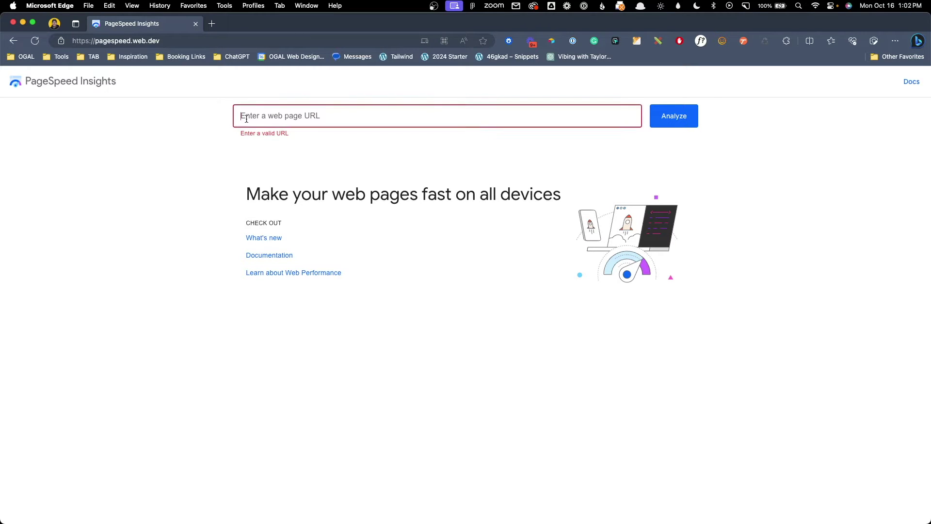
text(https://theadminbar.com)
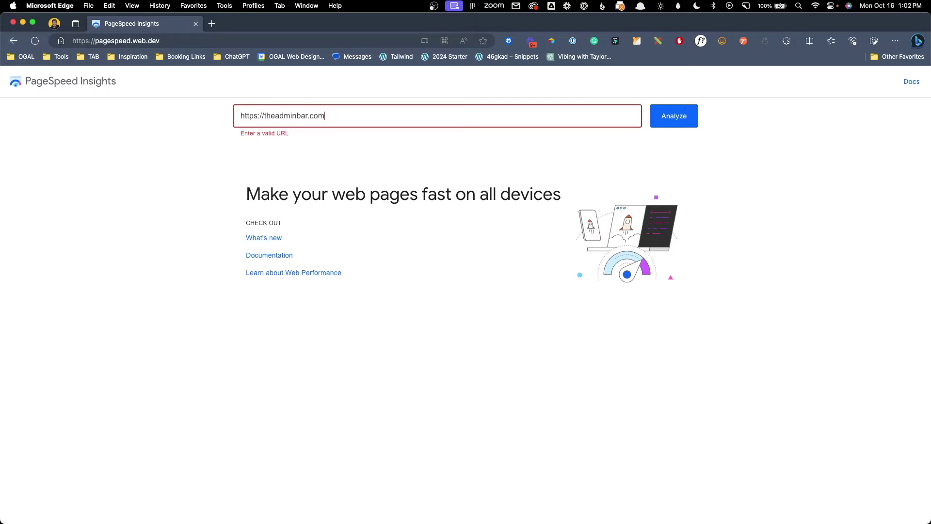
click(664, 115)
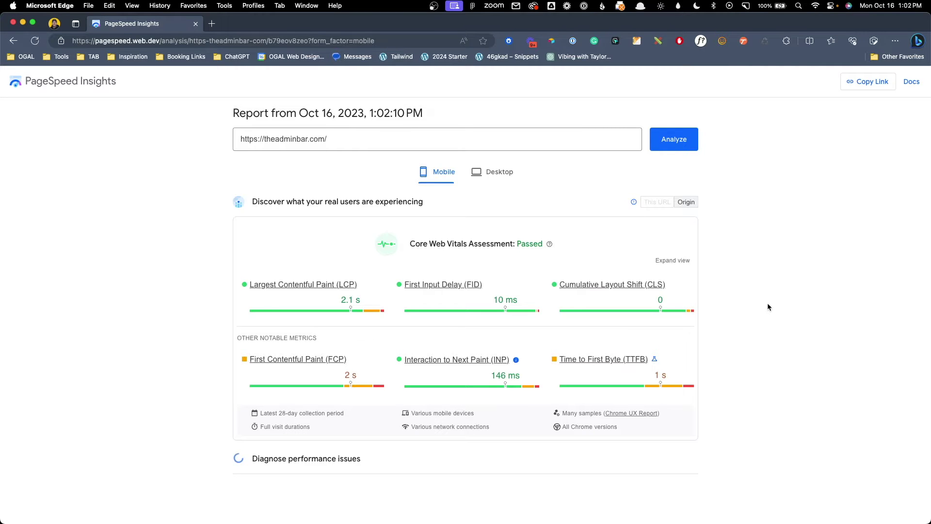
Step: Review the passed mobile Core Web Vitals data, then view the desktop report (LCP 1.6 s, Performance 98)
scroll(768, 310, down, 2)
scroll(767, 309, down, 5)
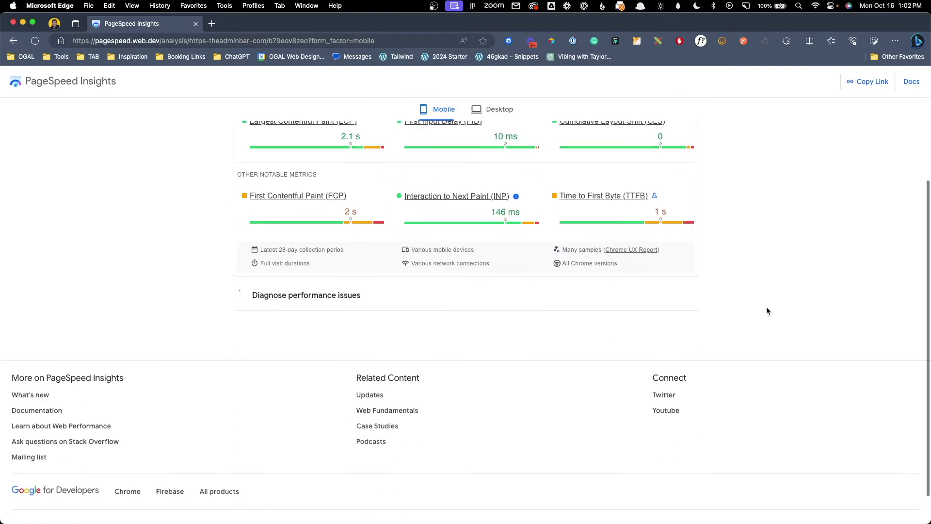
scroll(767, 310, up, 7)
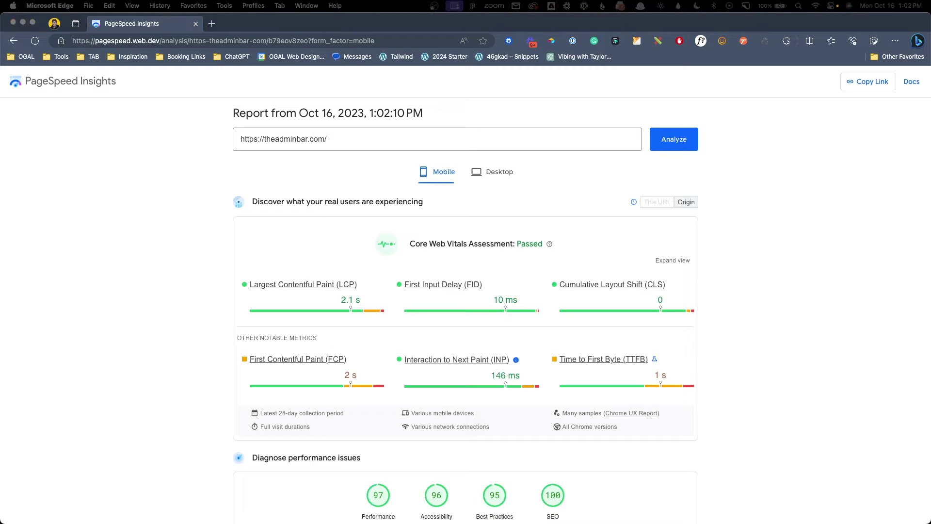
scroll(223, 269, down, 5)
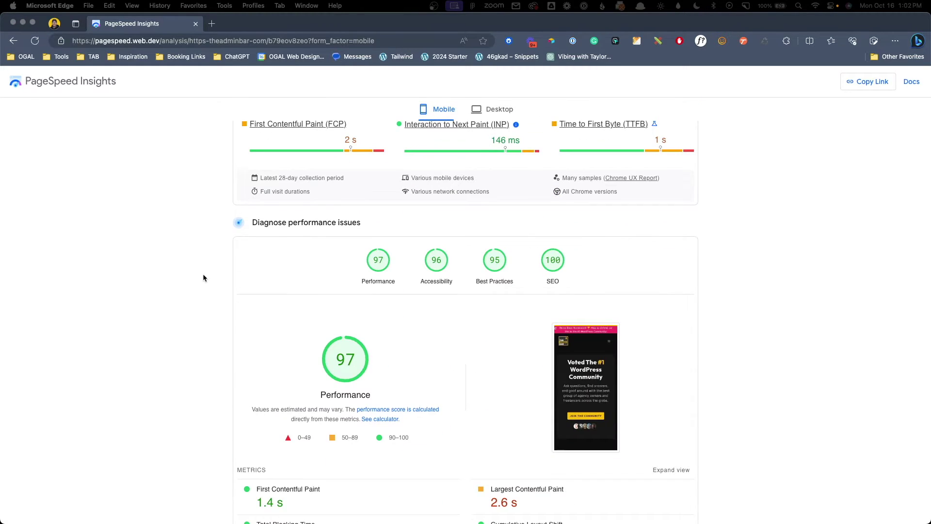
scroll(202, 274, up, 5)
scroll(201, 279, up, 1)
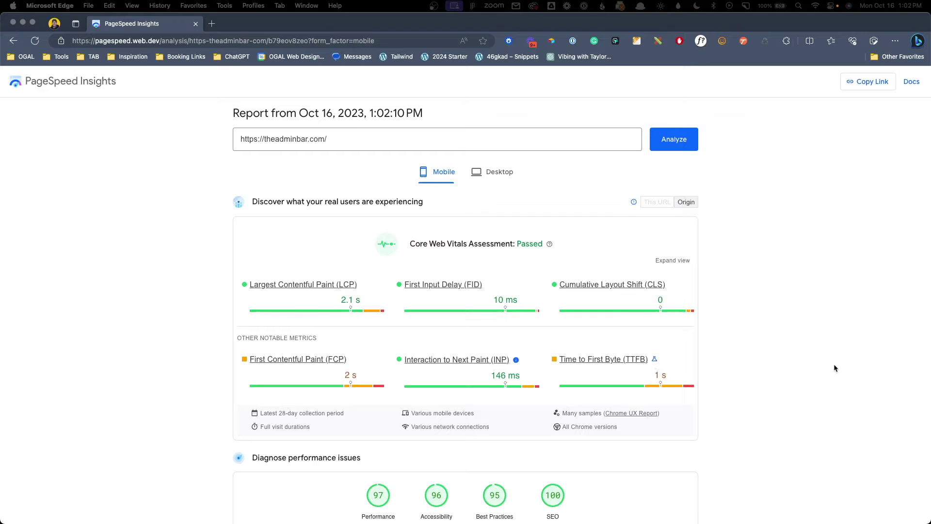
scroll(835, 369, down, 1)
scroll(835, 369, down, 1)
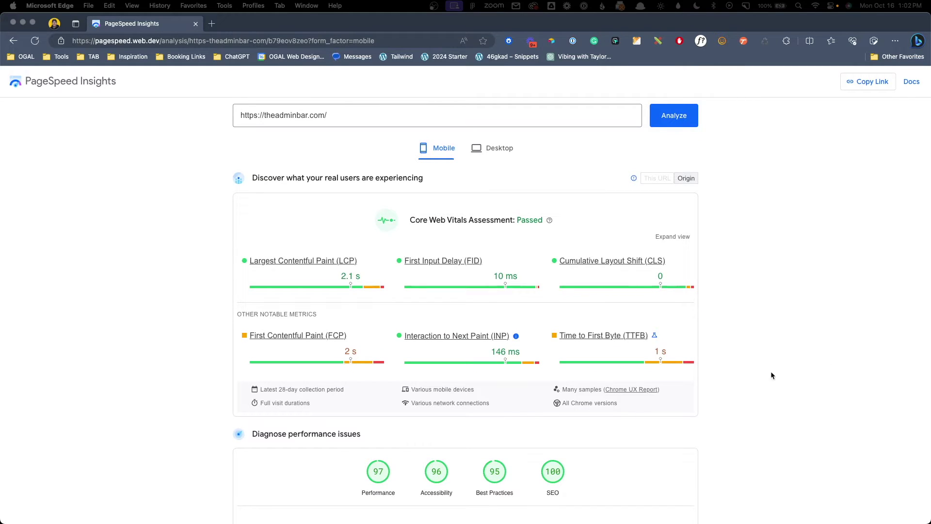
click(496, 148)
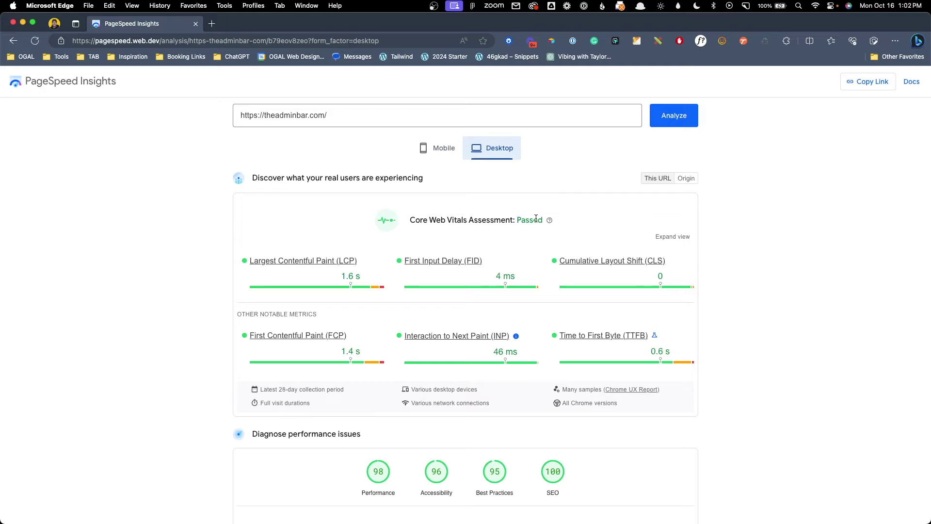
Step: Return to mobile and review Performance 97 with FCP 1.4 s, LCP 2.6 s, TBT 10 ms, CLS 0
click(431, 147)
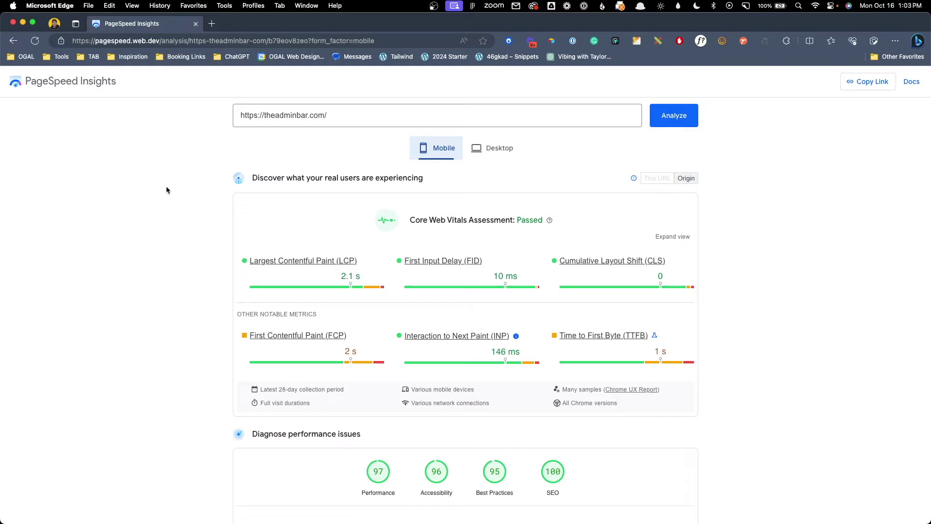
scroll(778, 320, down, 2)
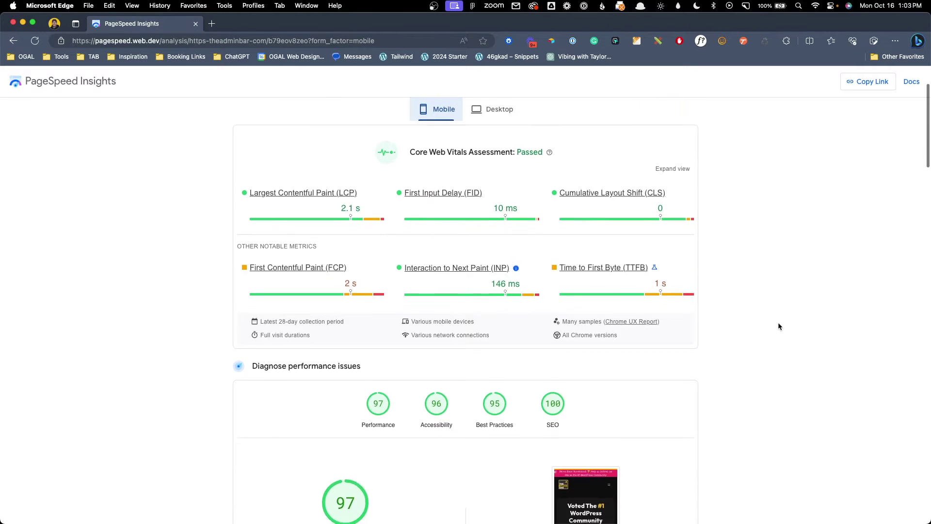
scroll(778, 323, down, 5)
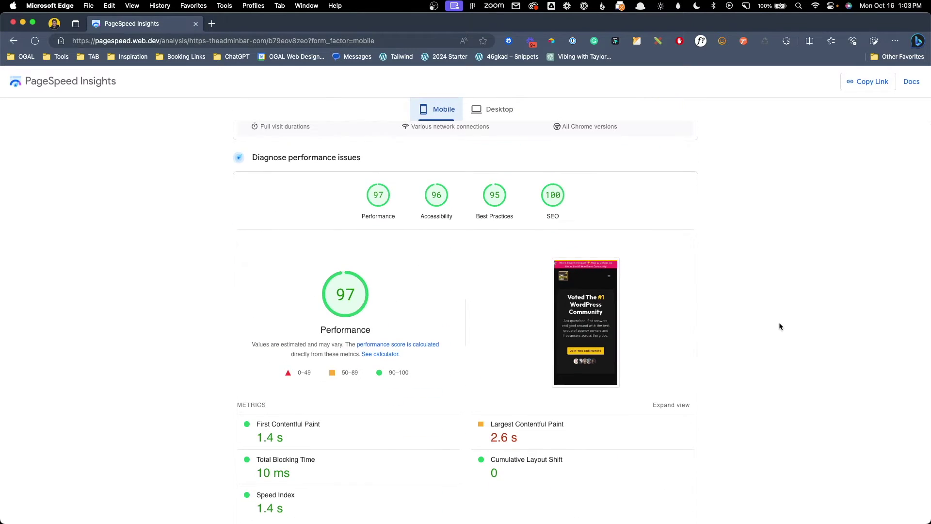
scroll(779, 326, down, 2)
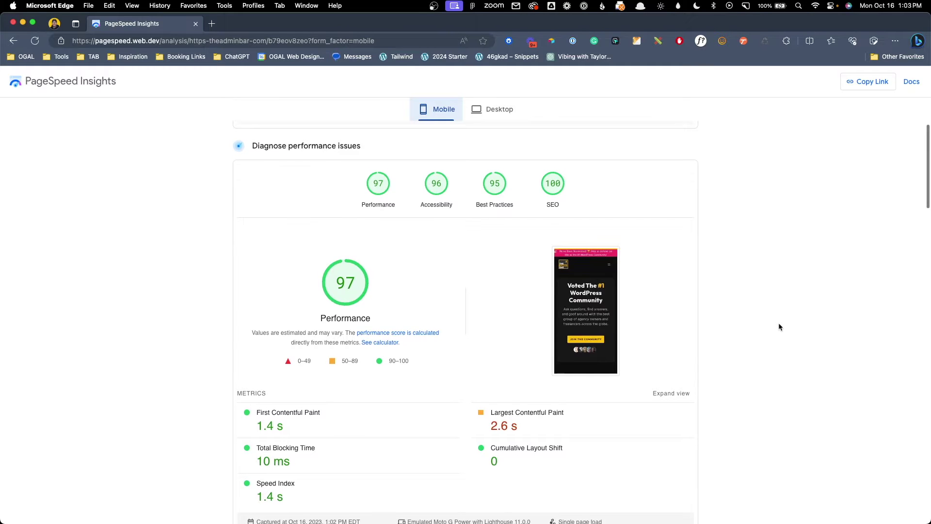
scroll(778, 325, down, 1)
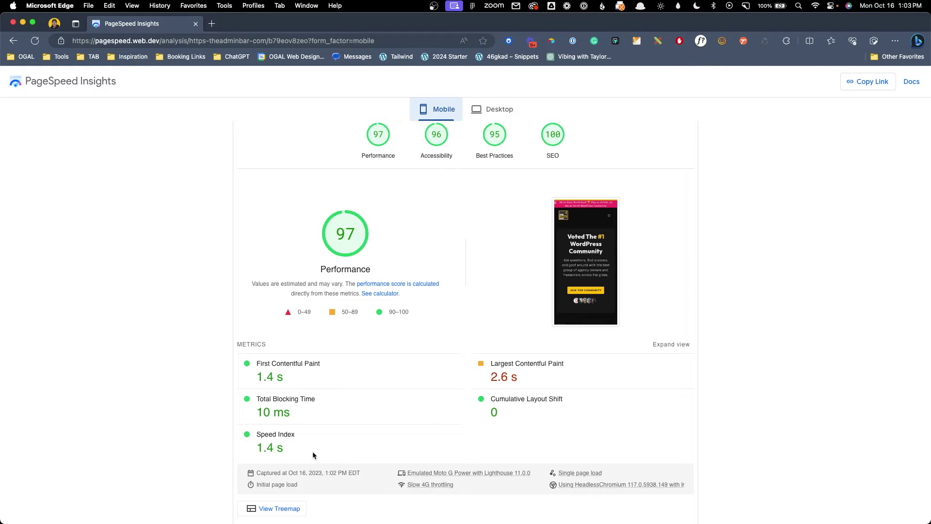
scroll(464, 372, up, 10)
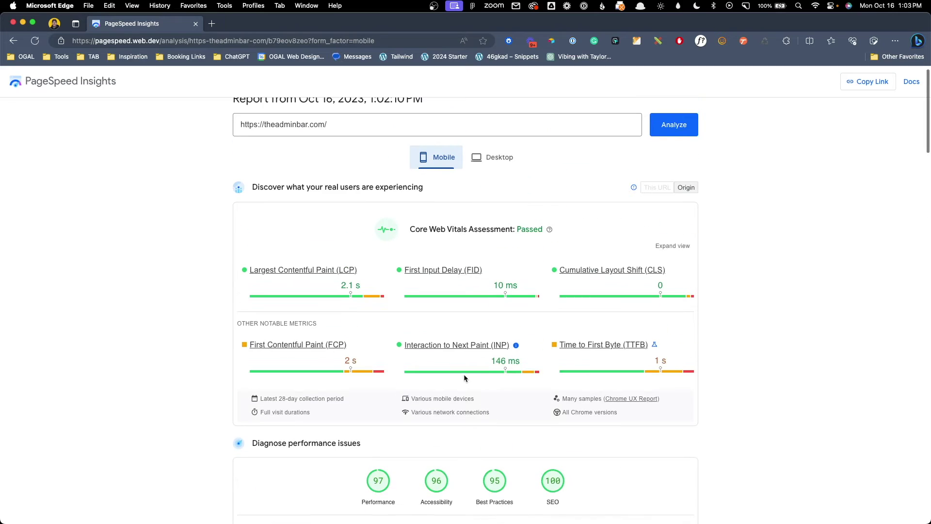
scroll(464, 386, down, 5)
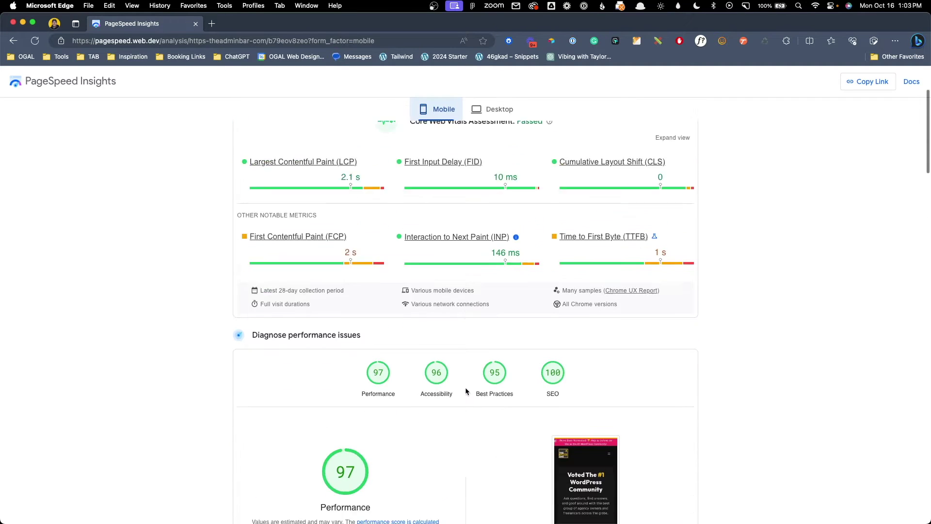
scroll(466, 392, down, 3)
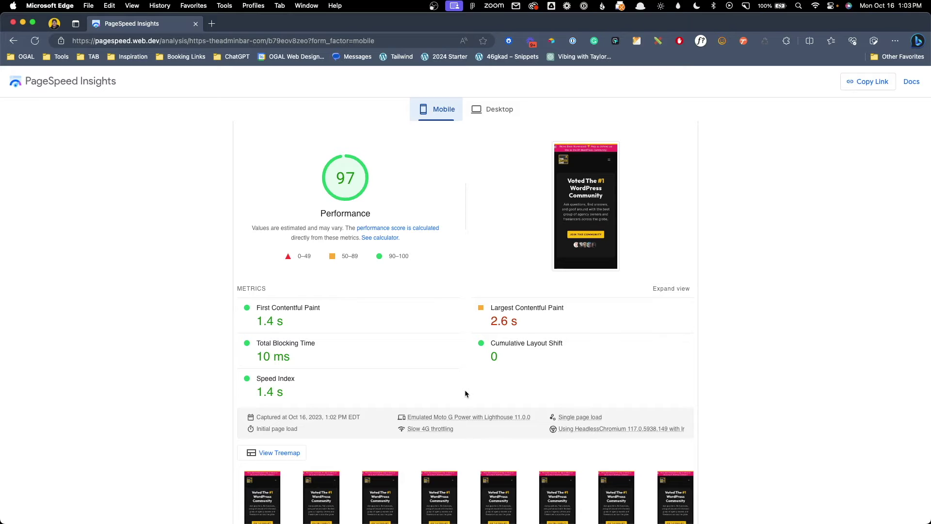
Step: Expand and then collapse the render-blocking resources and excessive DOM size audits
scroll(464, 391, down, 10)
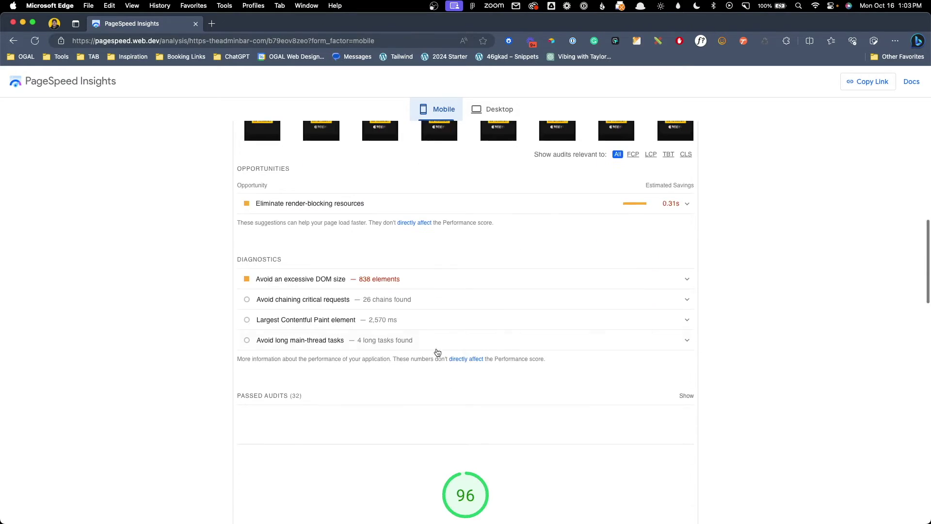
click(445, 203)
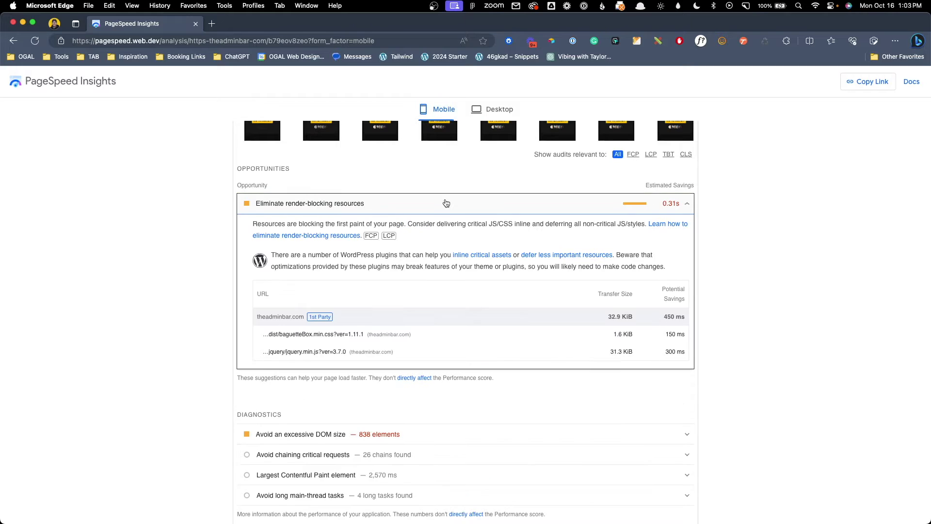
click(419, 433)
scroll(482, 387, down, 3)
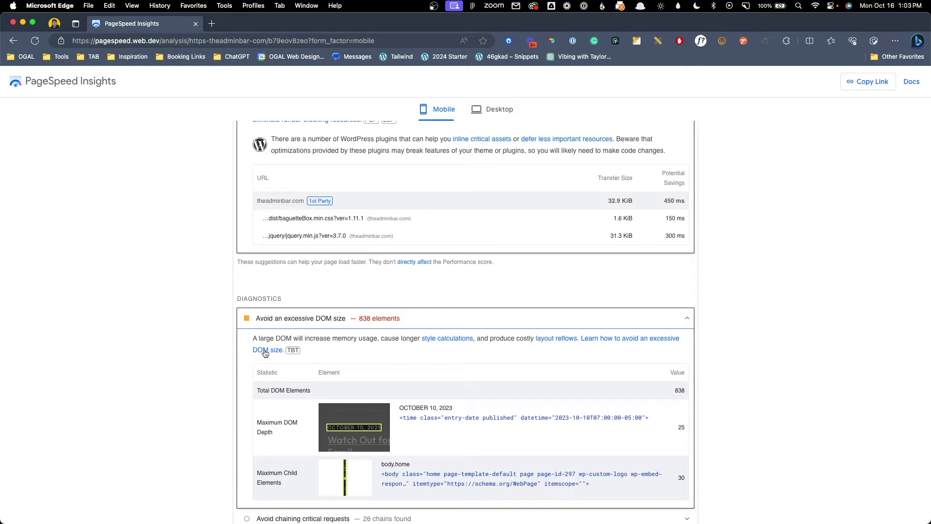
scroll(502, 423, up, 5)
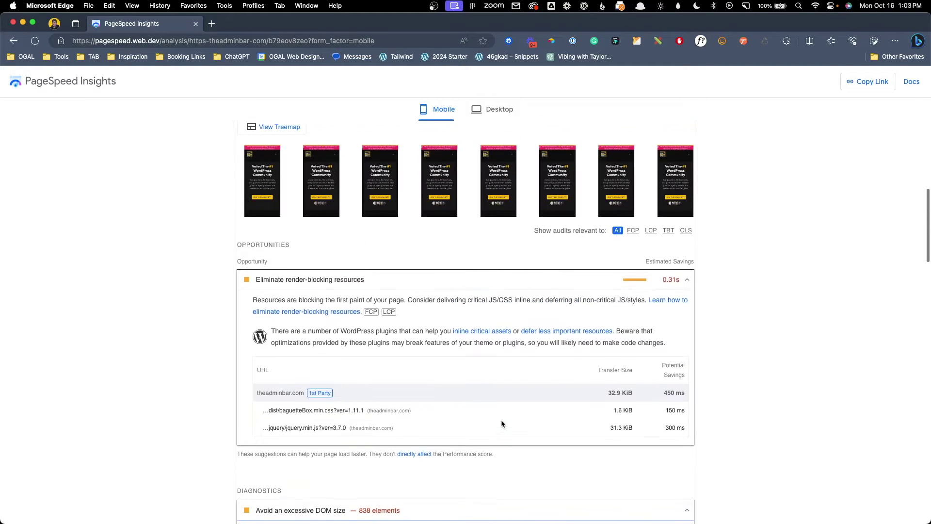
scroll(522, 369, up, 1)
click(545, 300)
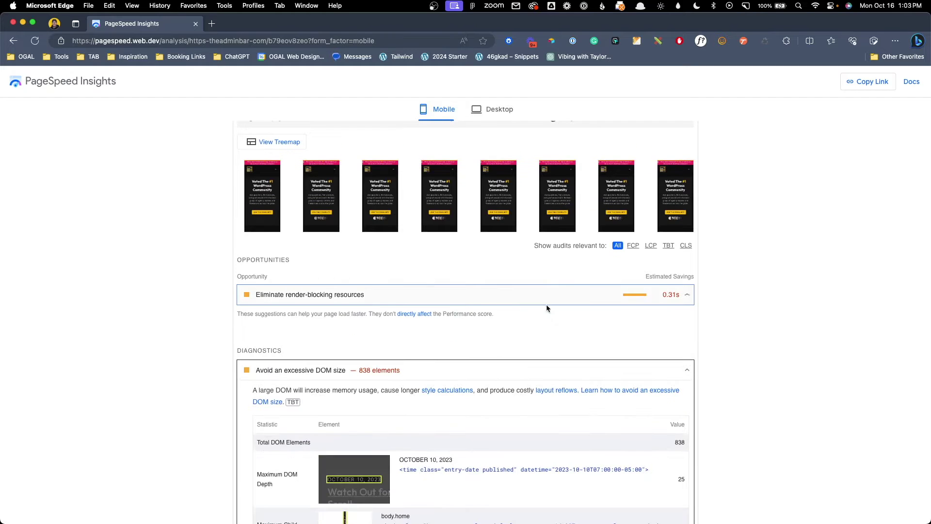
click(533, 372)
Step: Expand the long main-thread tasks, LCP element, critical request chains and DOM size audits
scroll(522, 367, down, 4)
click(419, 280)
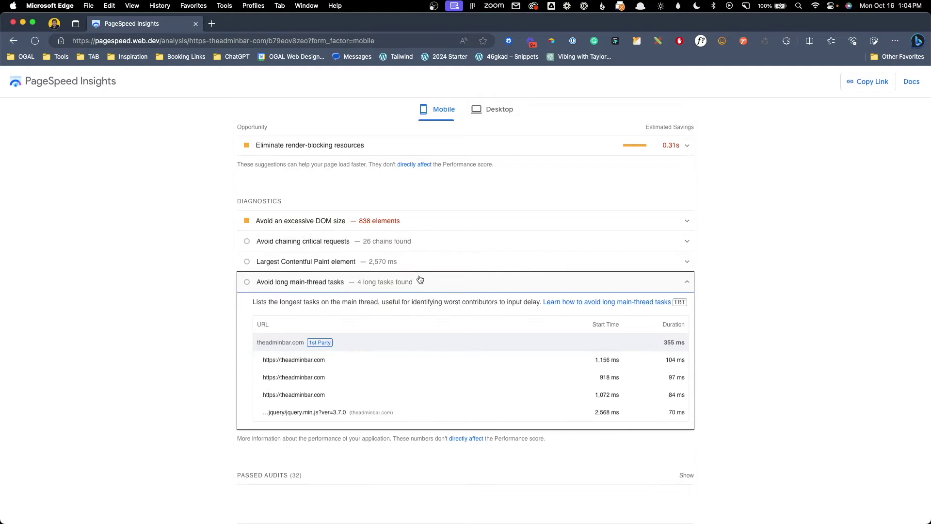
click(417, 262)
click(416, 241)
click(412, 221)
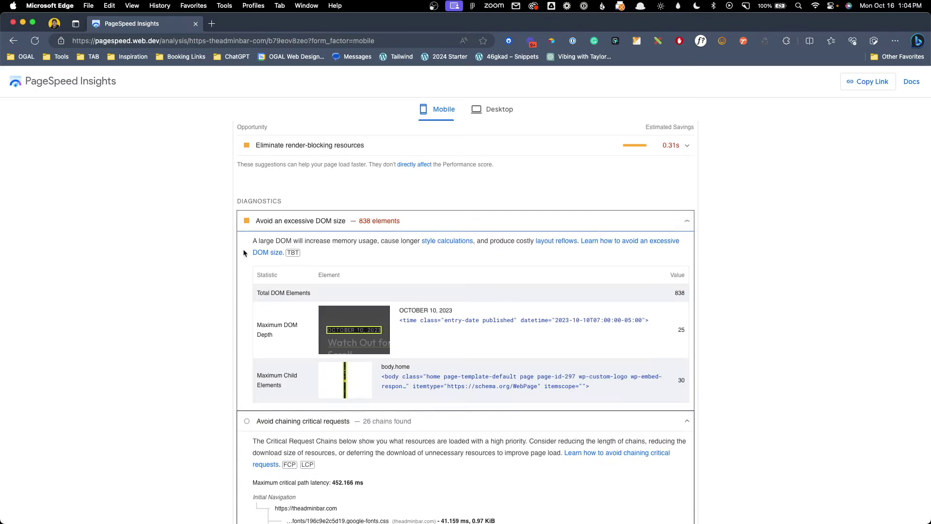
scroll(228, 286, down, 5)
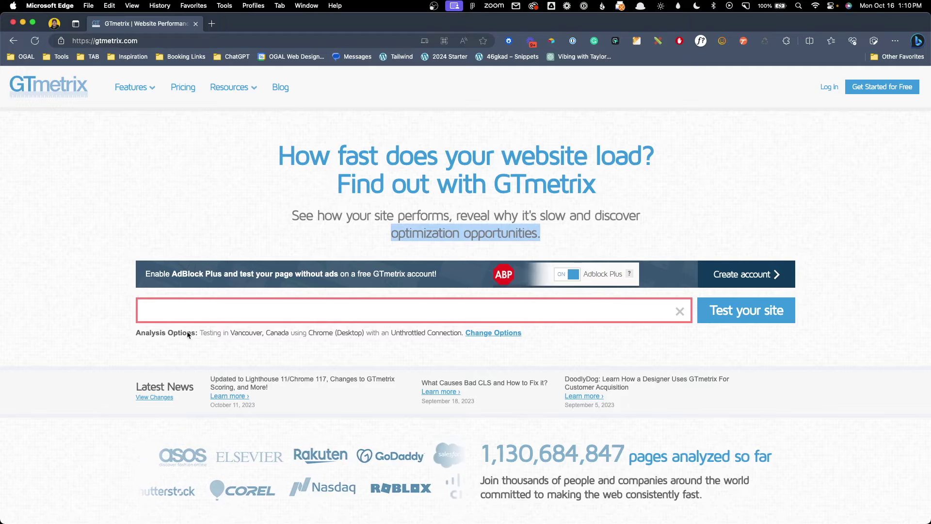
Step: Log in to GTmetrix with the saved account credentials to reach the Dashboard
click(189, 309)
text(.tabw)
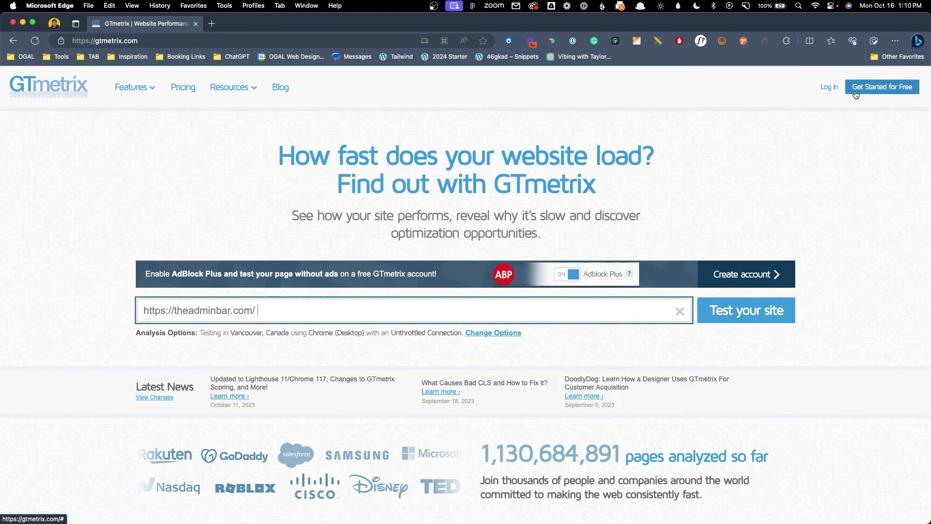
click(832, 88)
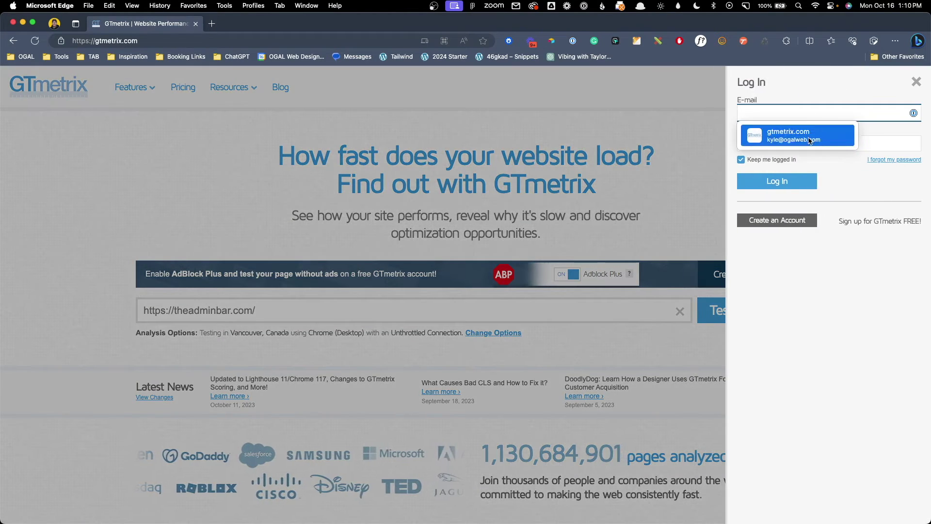
click(805, 135)
click(789, 184)
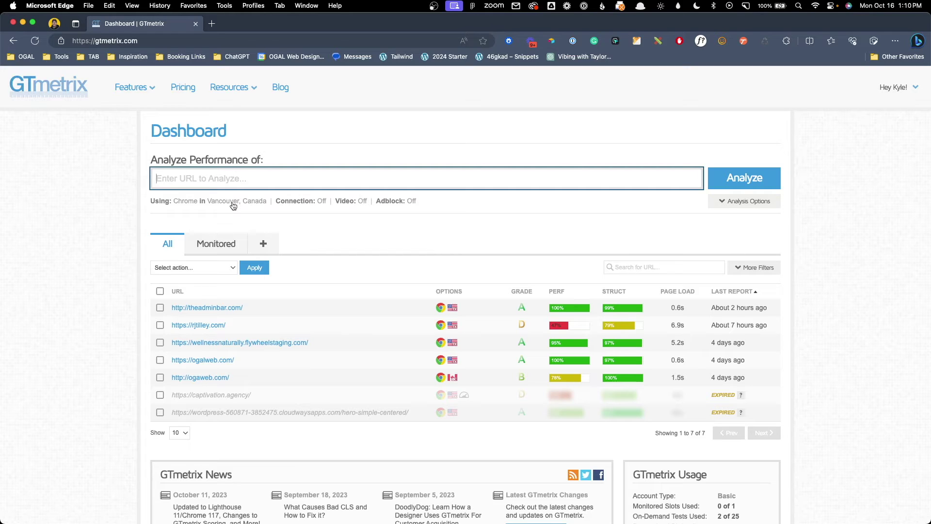
Step: Cycle the test location to San Antonio, TX, USA and glance over the past reports list
click(234, 206)
click(234, 205)
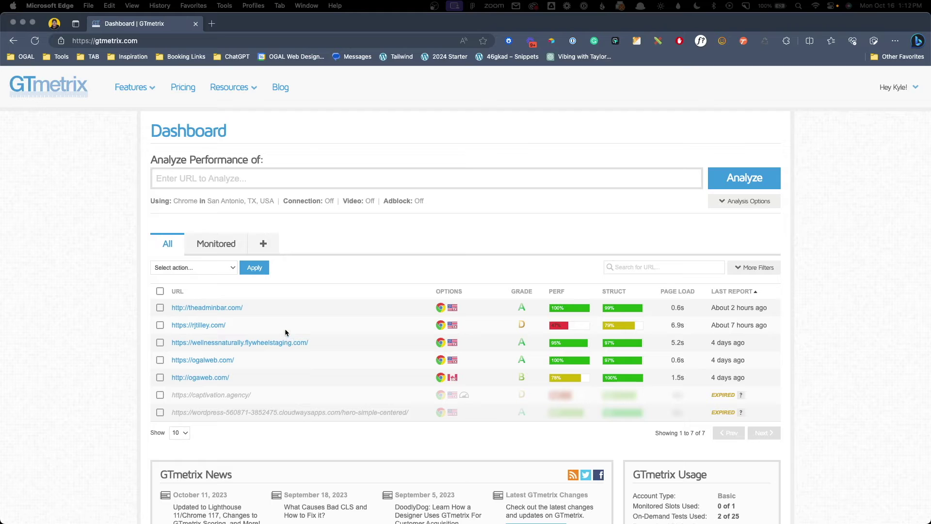
scroll(281, 307, down, 5)
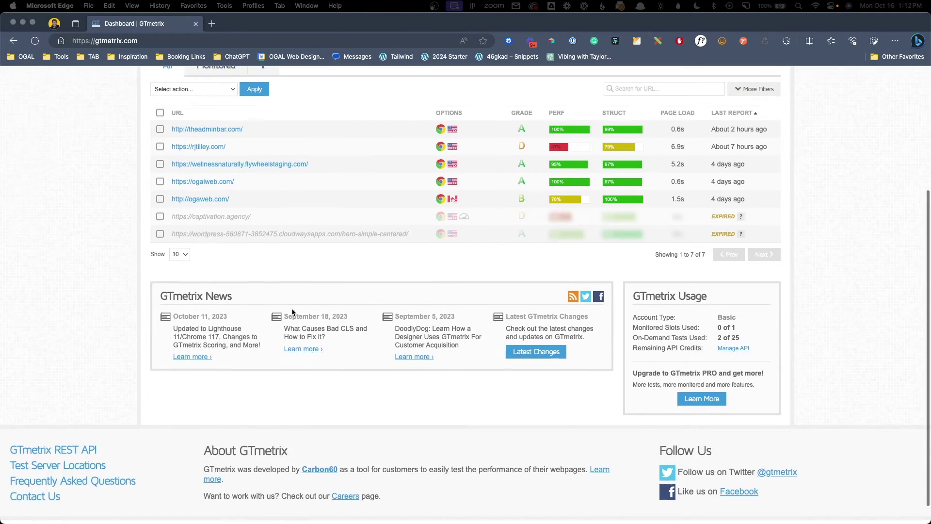
scroll(292, 307, up, 4)
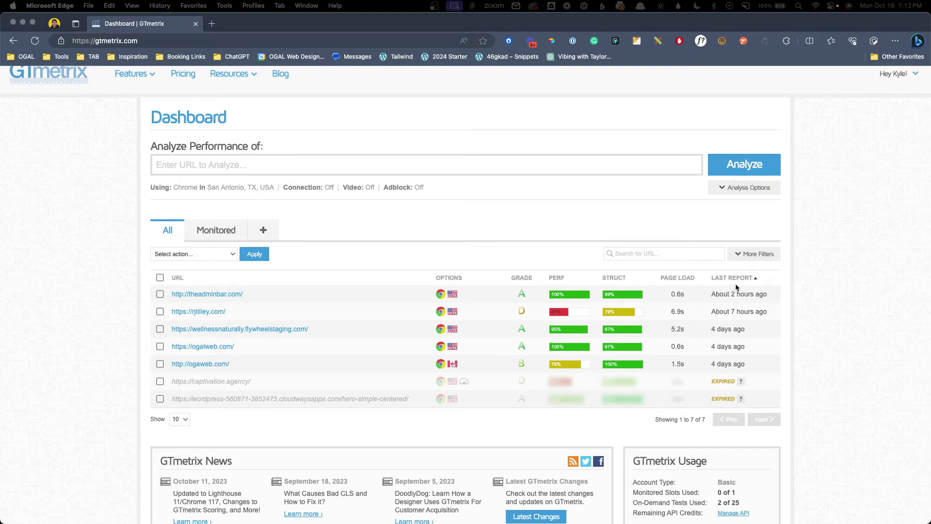
scroll(735, 282, up, 1)
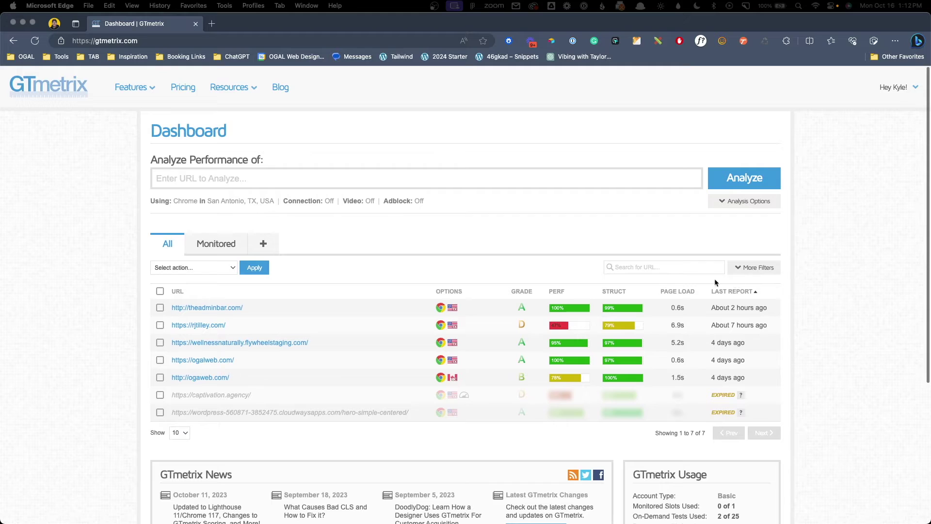
Step: Submit theadminbar.com for a GTmetrix performance test
click(330, 180)
text(.tab)
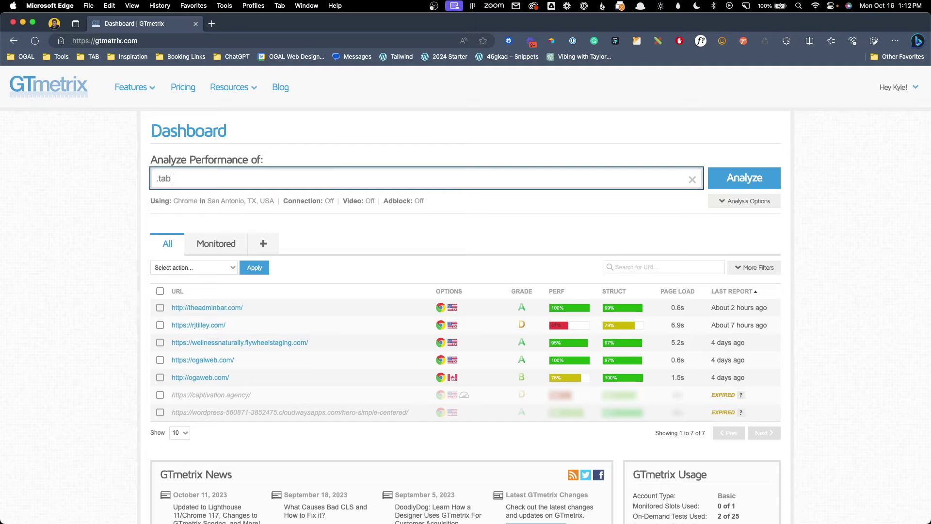
key(BackSpace)
key(BackSpace)
key(BackSpace)
key(BackSpace)
text(https://theadminbar.com/)
click(712, 179)
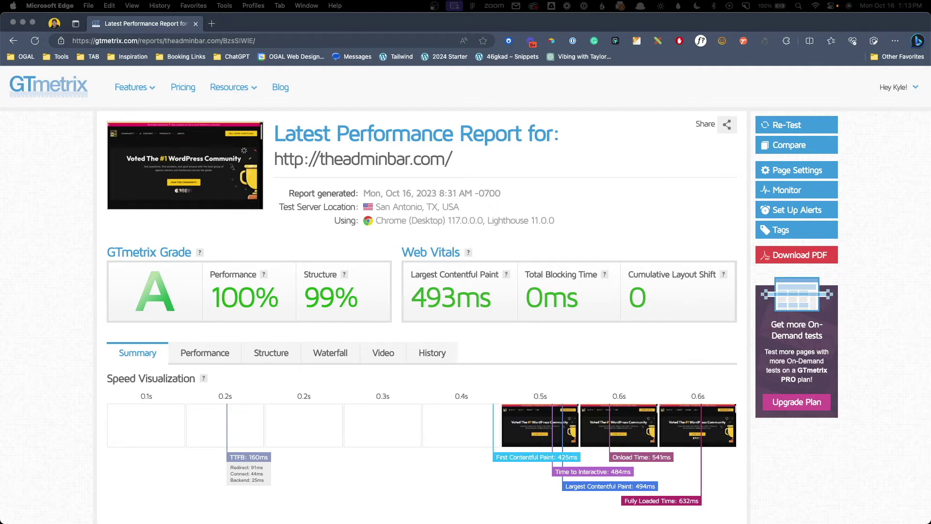
Step: Scroll the Grade A report (Performance 100%, Structure 99%) and open its Structure audits
scroll(469, 345, down, 5)
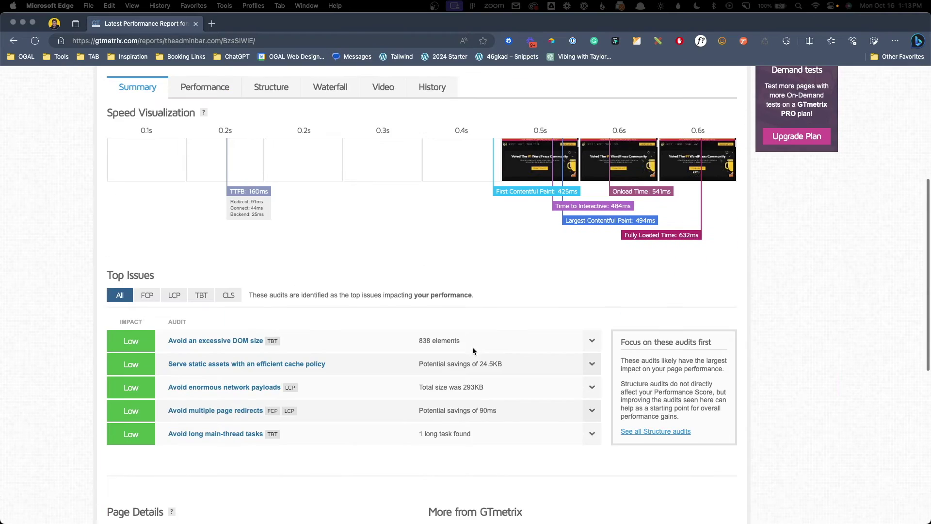
scroll(472, 351, down, 5)
scroll(310, 275, up, 8)
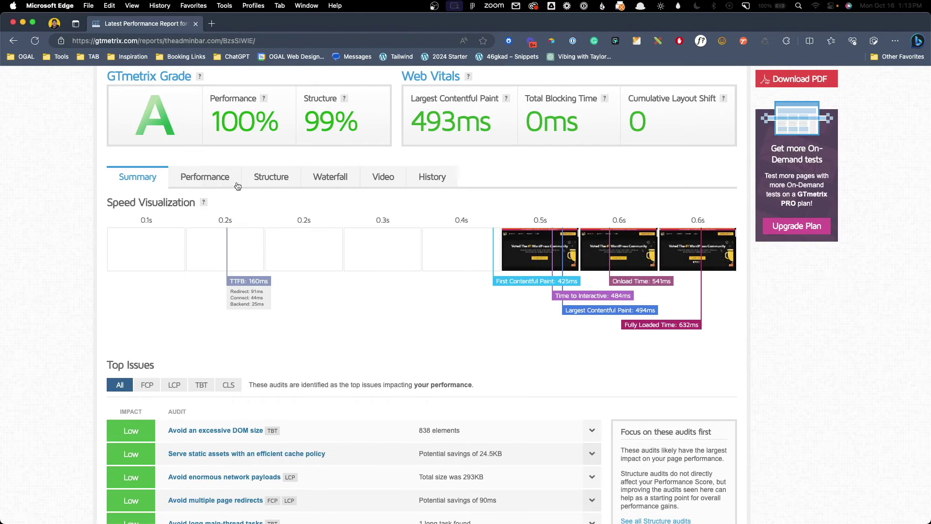
click(271, 179)
click(330, 180)
click(383, 179)
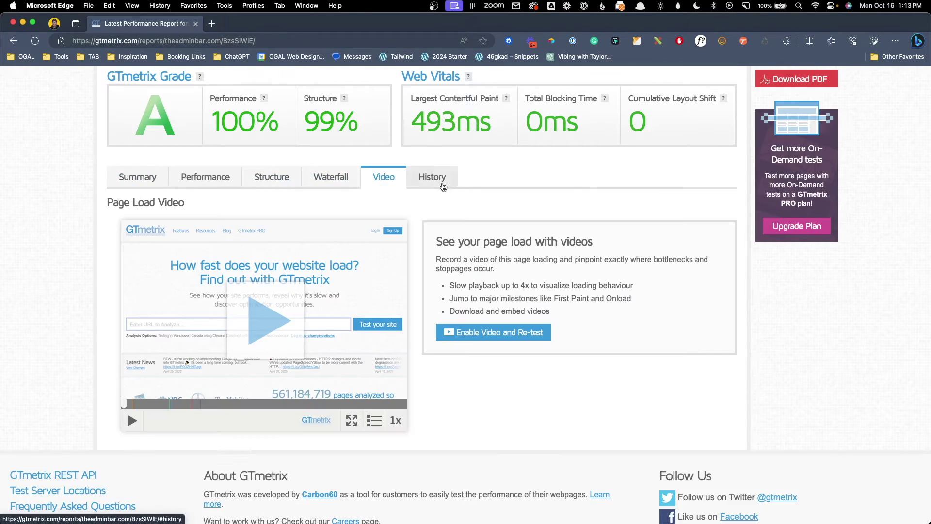
click(442, 184)
click(383, 179)
click(331, 178)
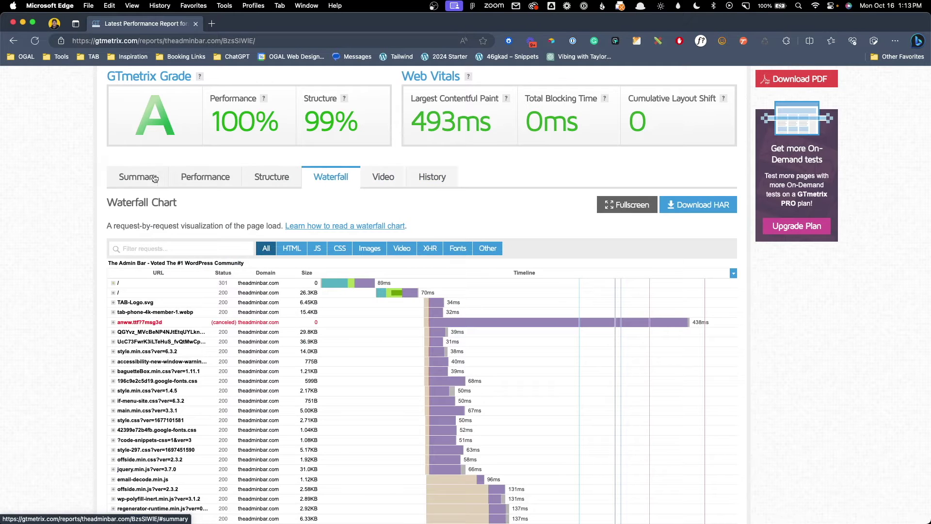
click(154, 179)
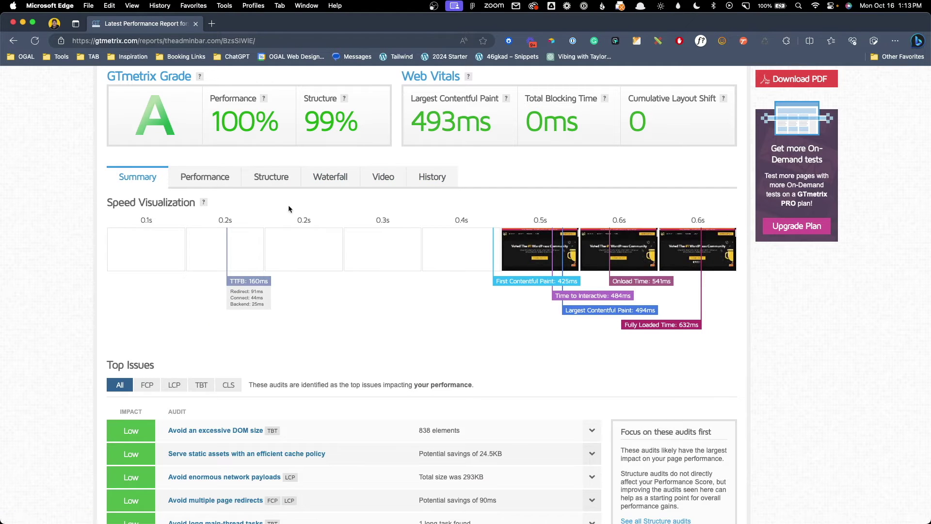
scroll(288, 208, up, 3)
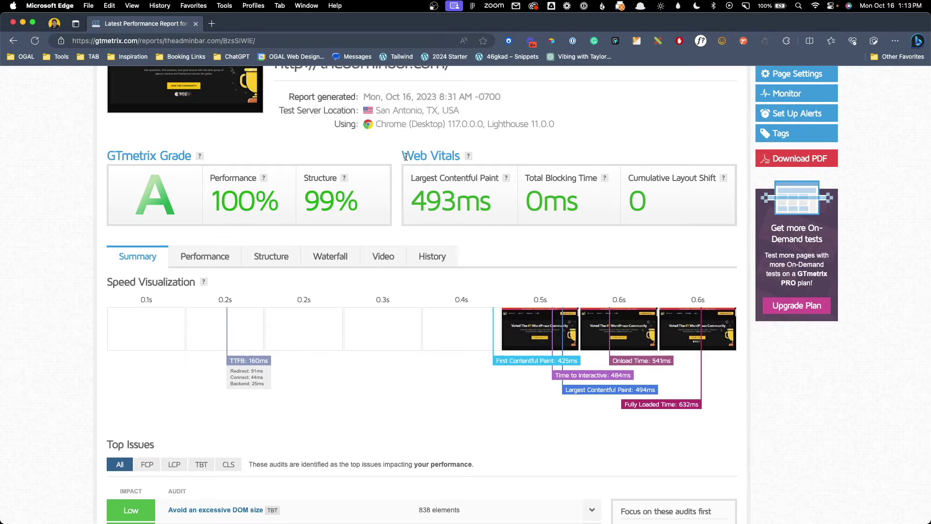
drag(406, 156, 460, 156)
scroll(372, 172, up, 1)
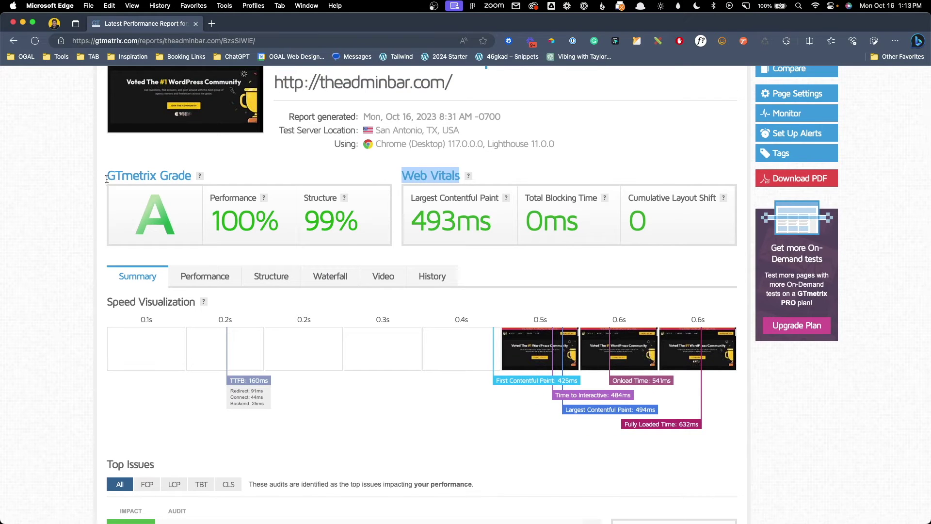
drag(107, 179, 192, 177)
click(74, 190)
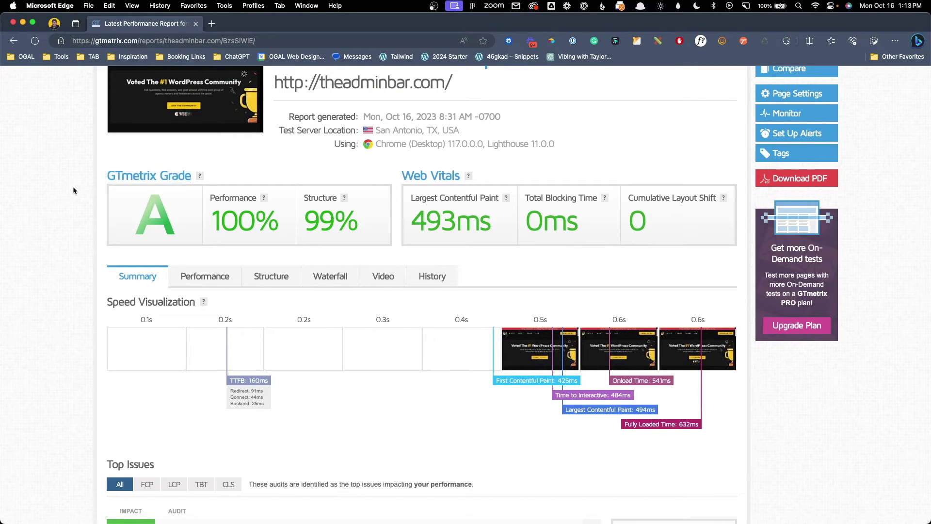
scroll(67, 215, down, 3)
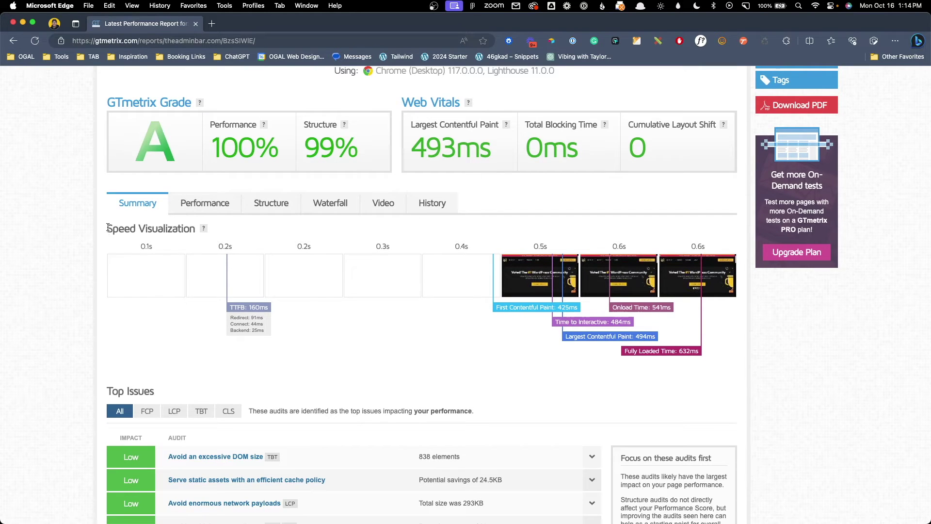
drag(106, 229, 194, 232)
click(309, 237)
Step: Scroll to Page Details and highlight the 291KB total page size and 48 total requests
scroll(706, 349, down, 10)
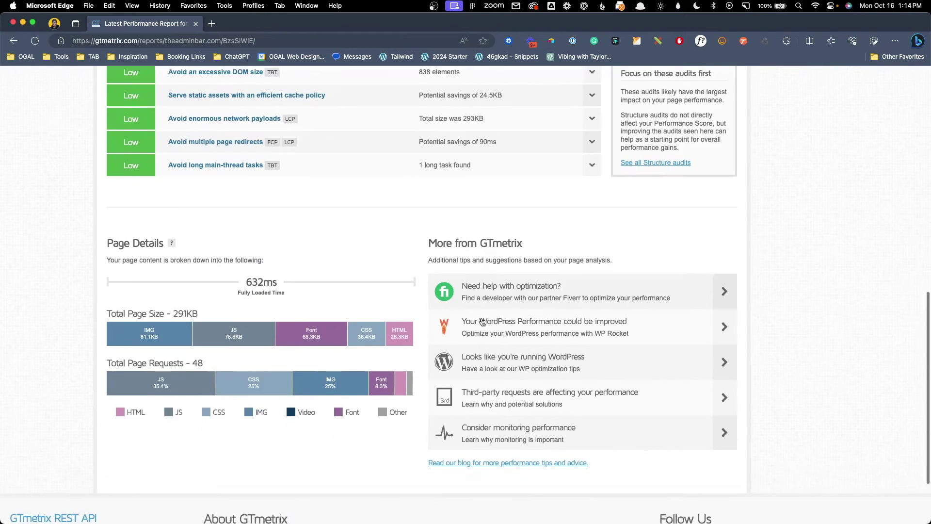
drag(107, 151, 164, 154)
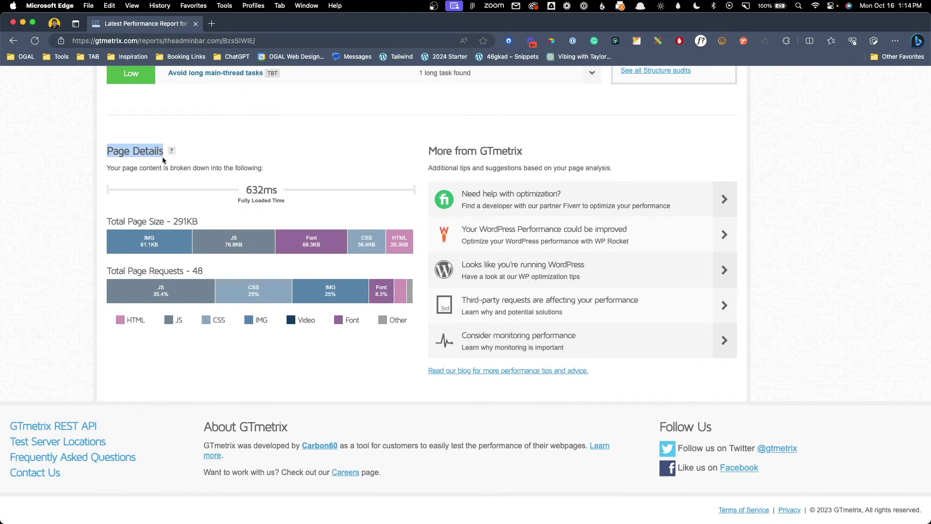
drag(173, 221, 201, 224)
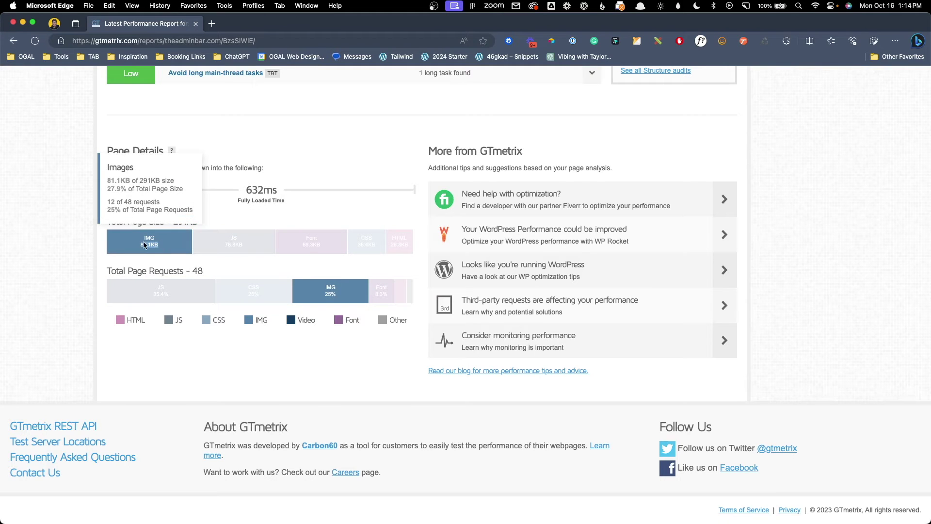
mouse_move(254, 248)
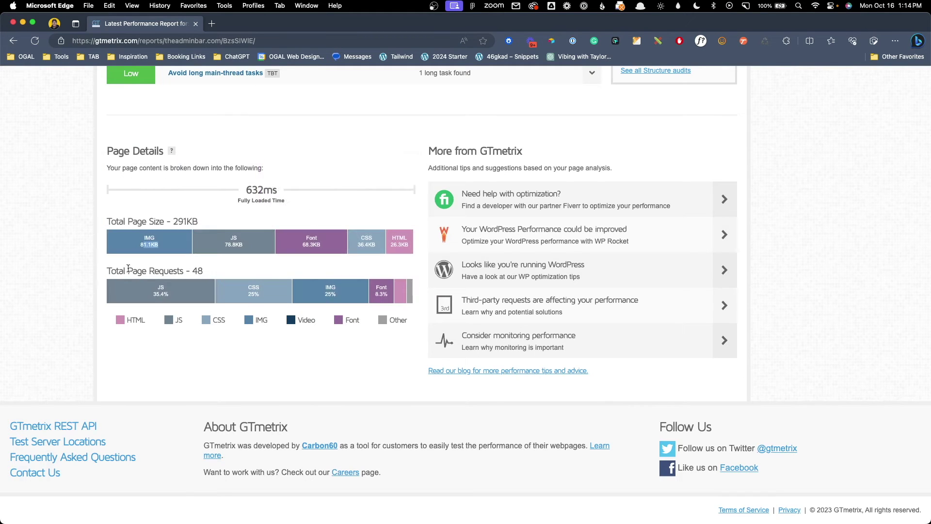
drag(111, 269, 229, 269)
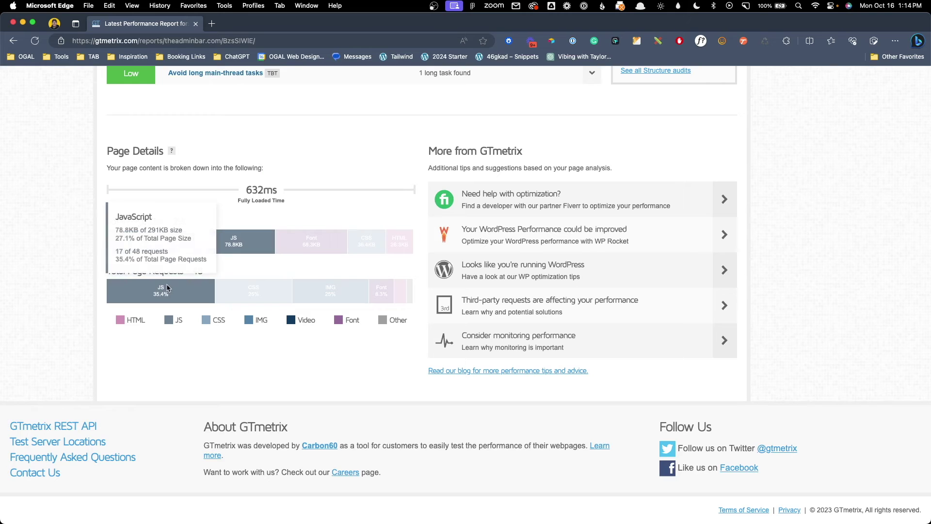
mouse_move(276, 287)
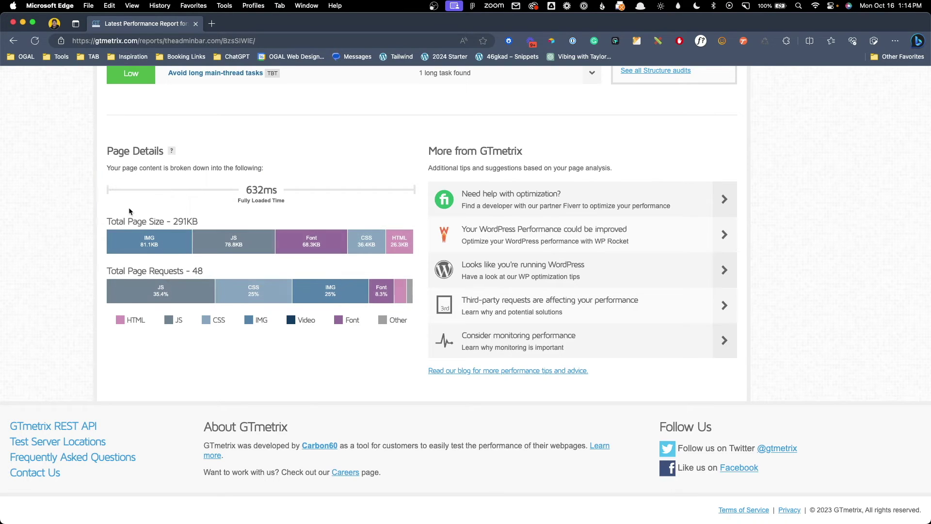
drag(173, 222, 215, 227)
click(226, 229)
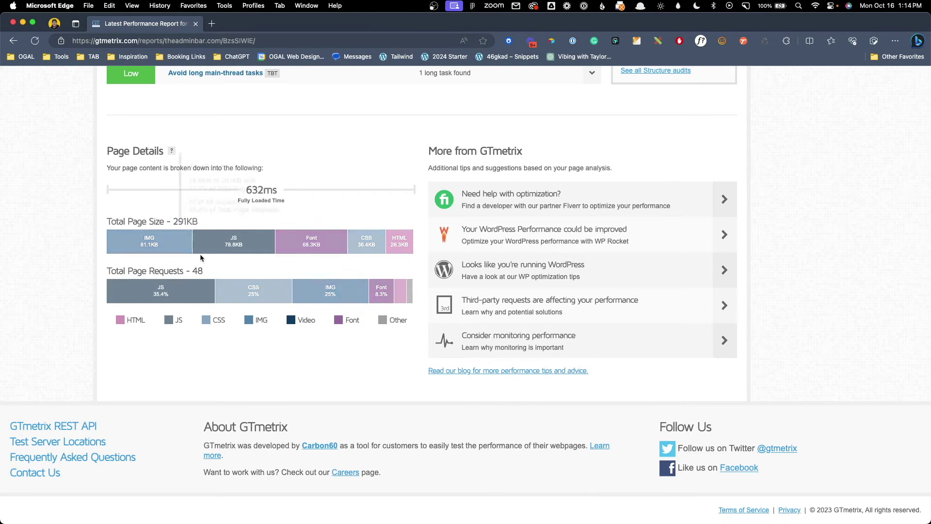
double_click(195, 271)
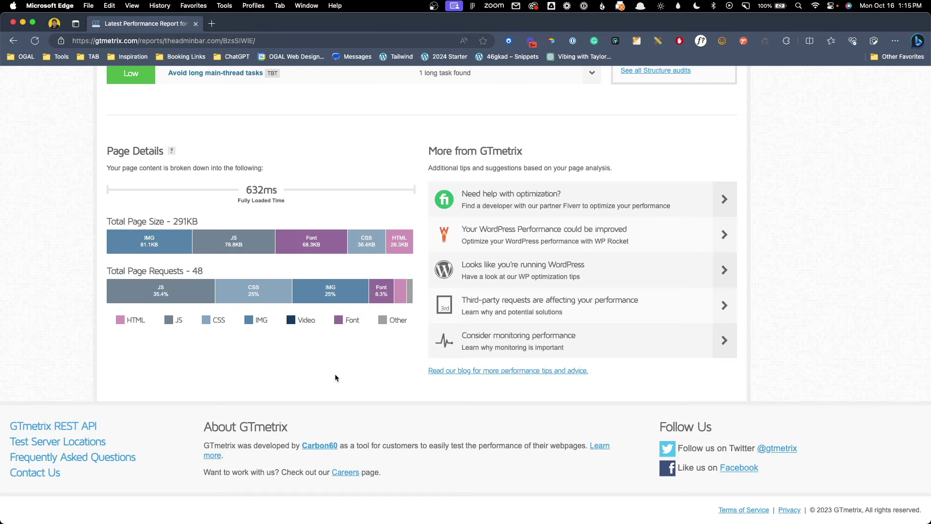
scroll(334, 374, up, 20)
Step: Open the Waterfall chart, check request timings, and expand the canceled anww.ttf font request's headers
click(333, 354)
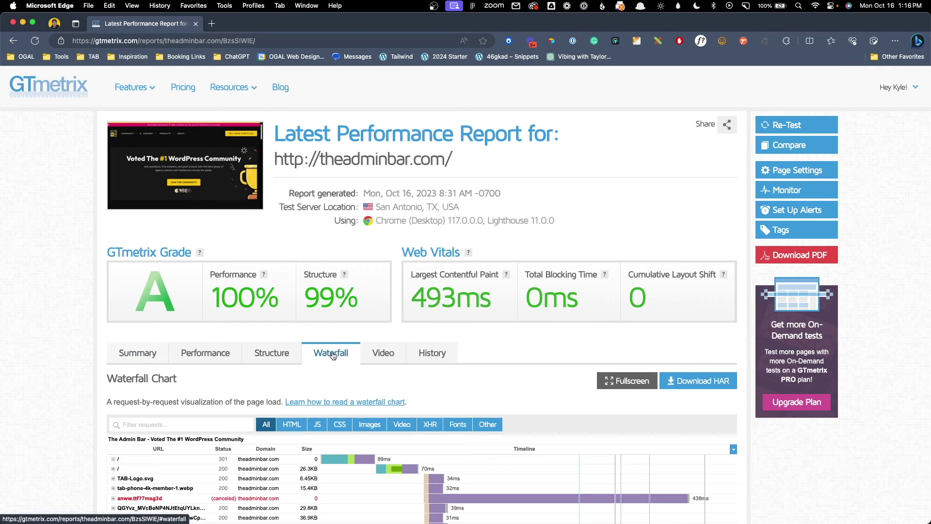
scroll(623, 196, down, 5)
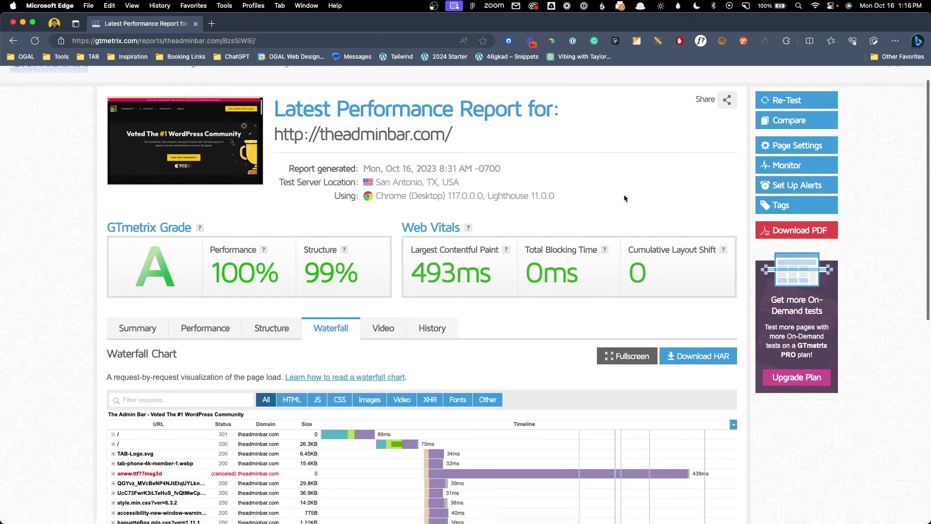
scroll(637, 202, down, 5)
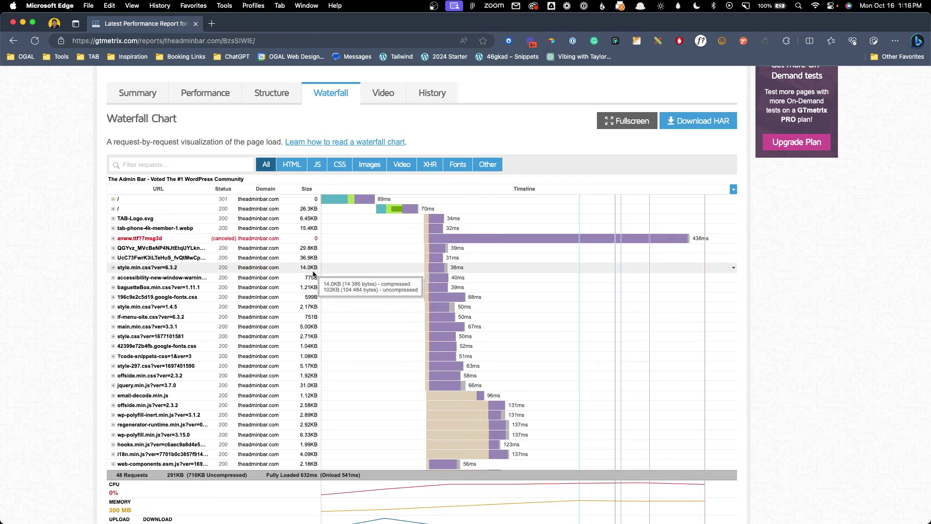
mouse_move(389, 208)
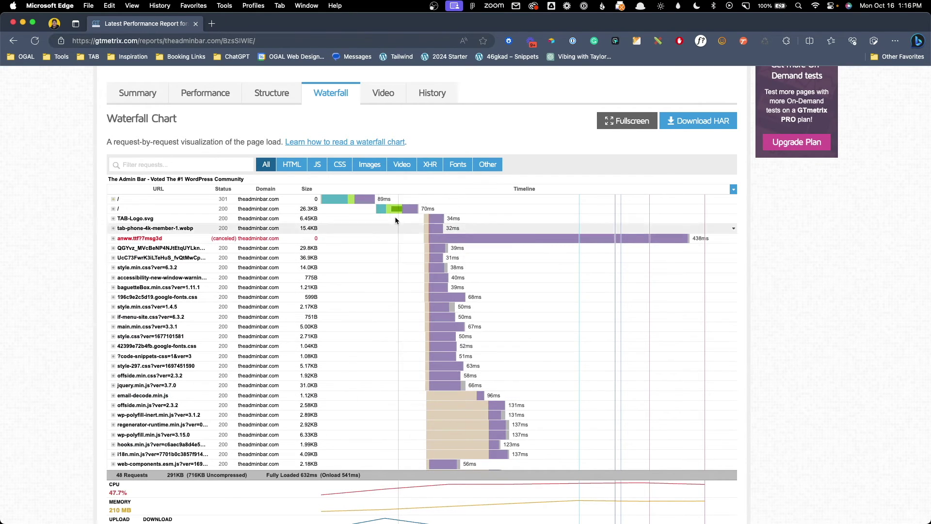
mouse_move(343, 198)
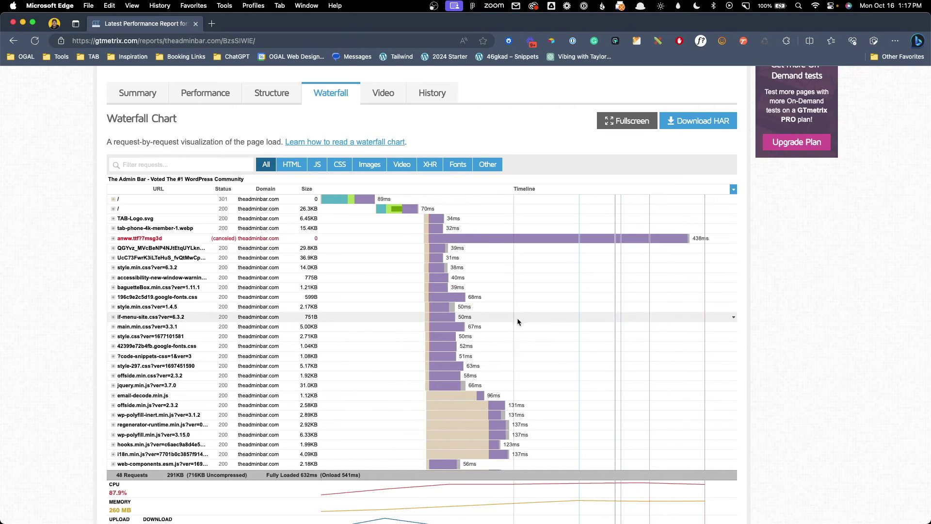
mouse_move(707, 241)
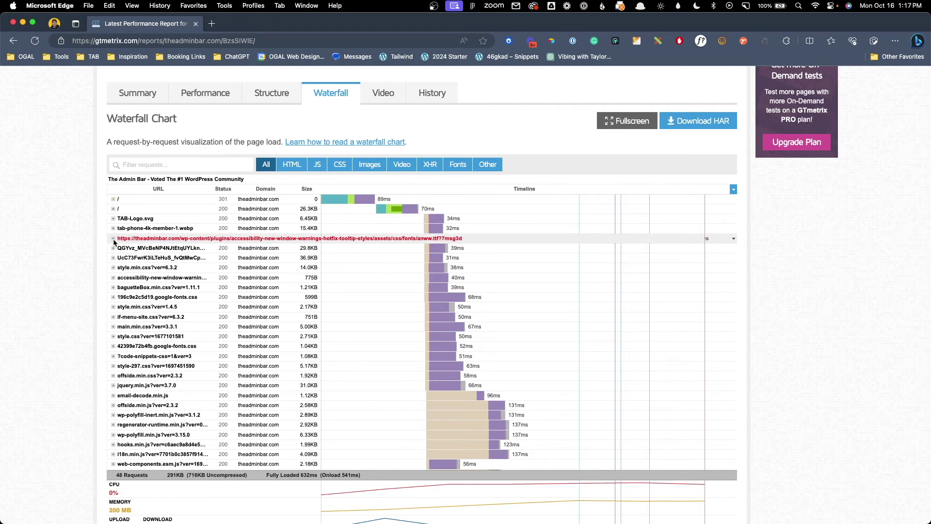
click(112, 238)
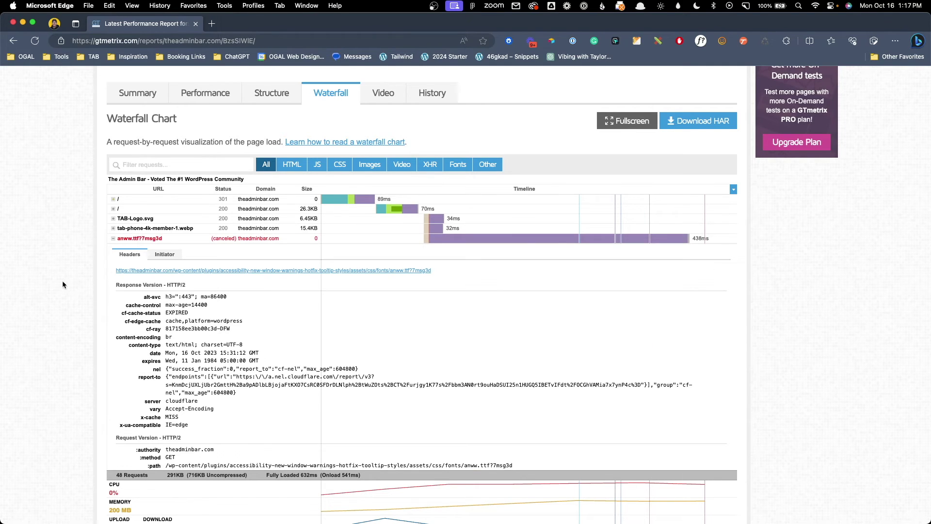
scroll(64, 284, down, 2)
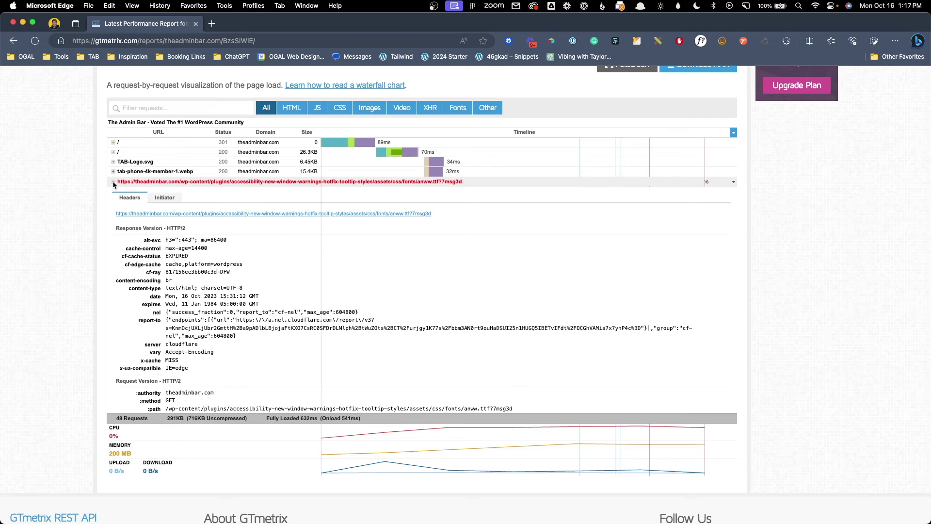
click(113, 181)
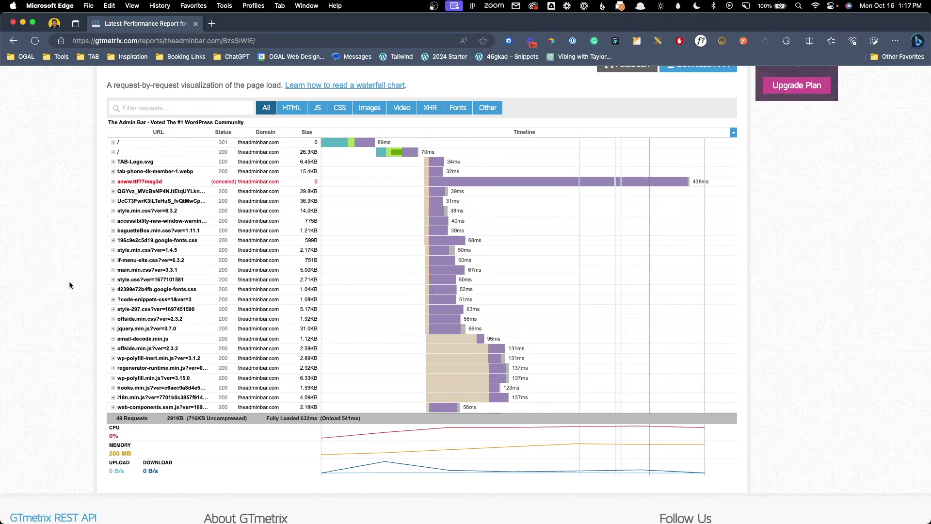
click(113, 201)
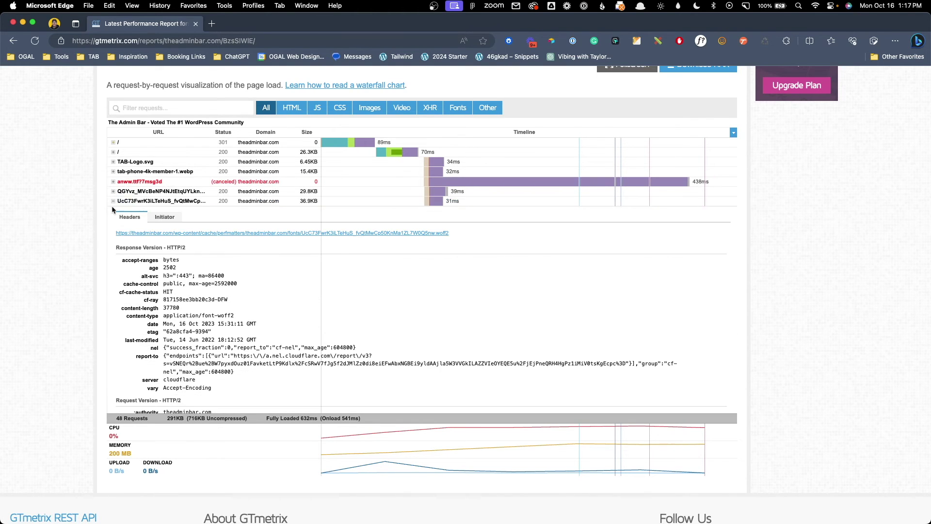
click(112, 200)
click(114, 211)
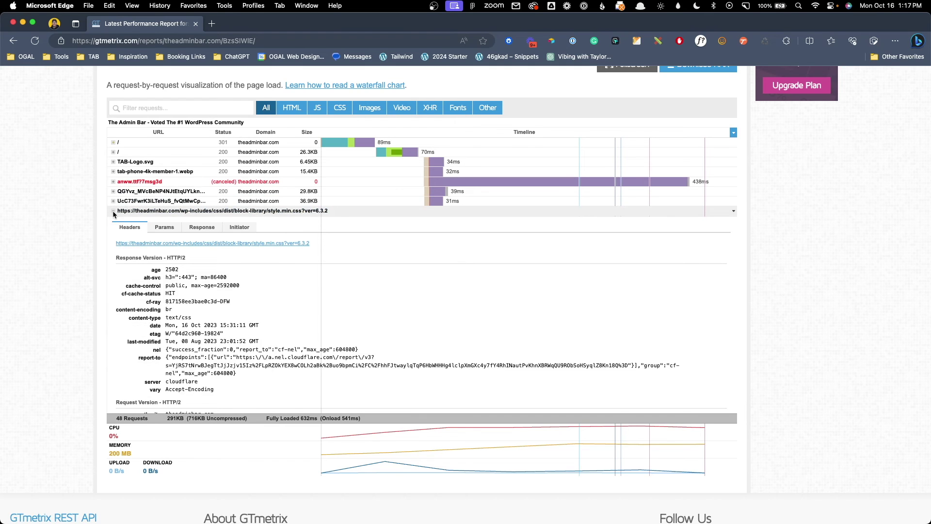
click(113, 213)
click(114, 223)
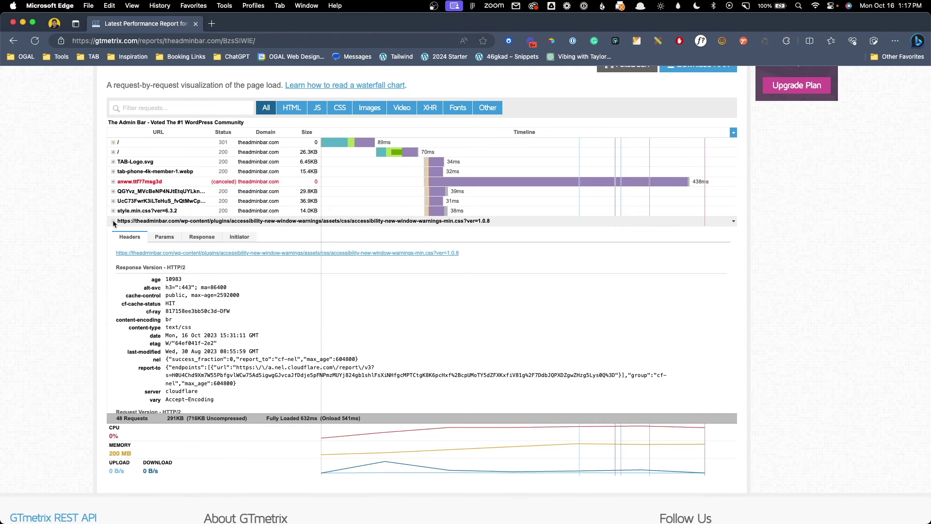
click(114, 222)
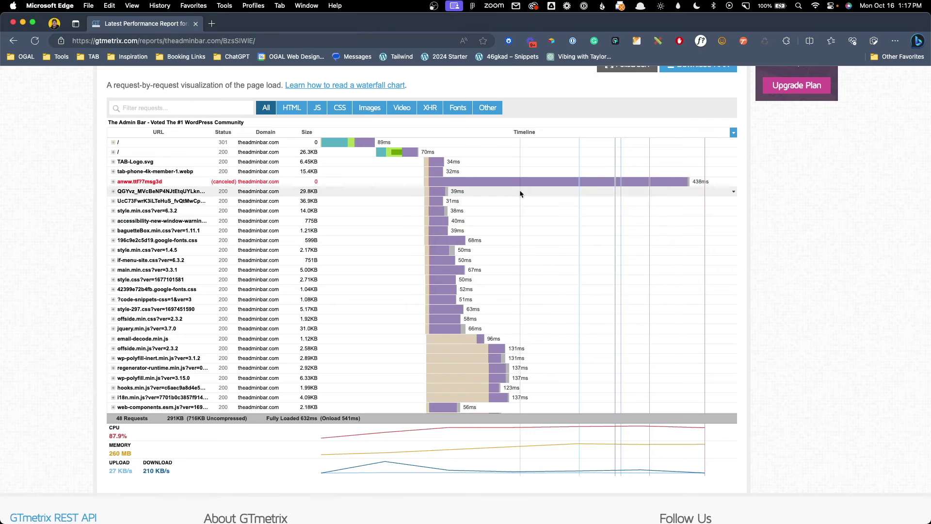
scroll(612, 307, down, 3)
scroll(848, 354, down, 1)
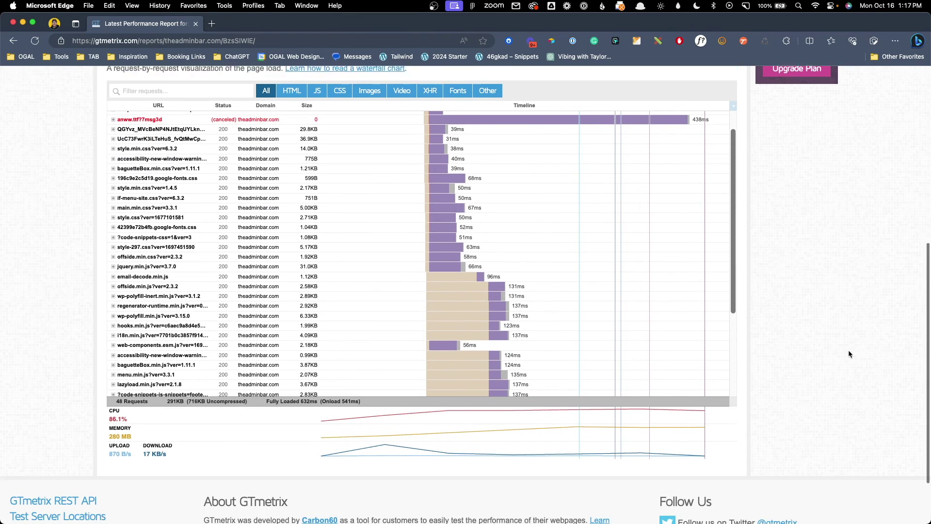
scroll(612, 291, down, 5)
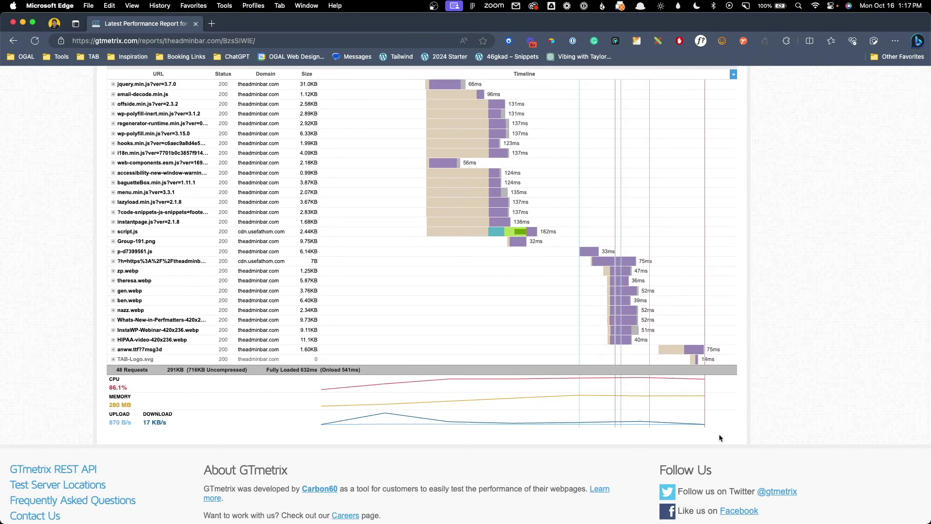
scroll(522, 324, up, 4)
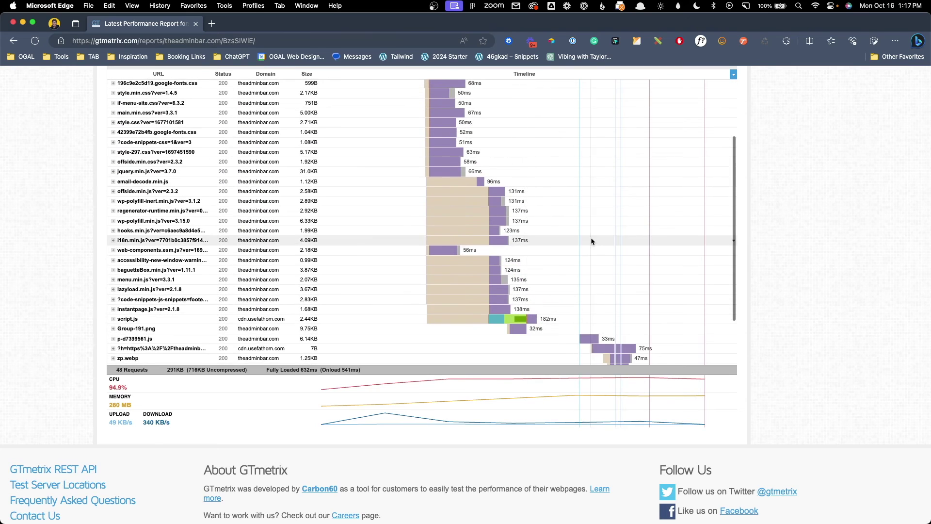
scroll(591, 241, up, 4)
scroll(845, 210, up, 3)
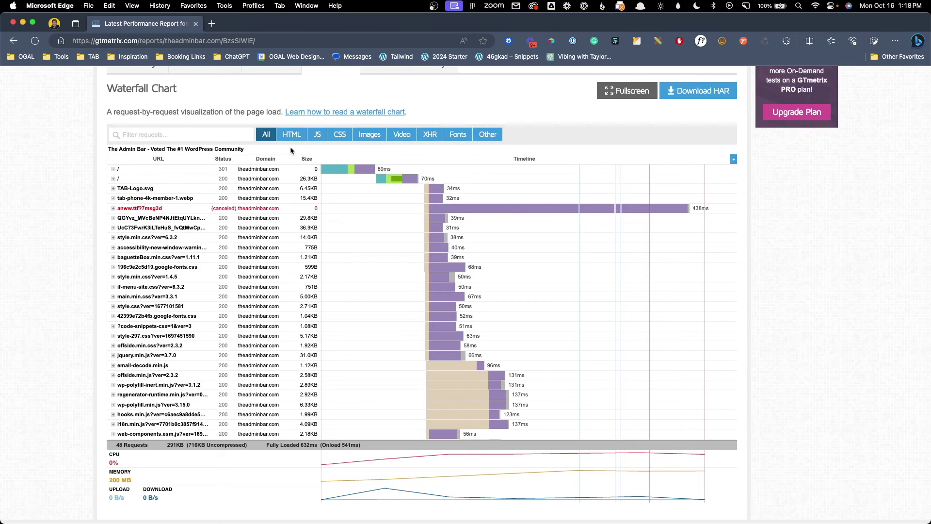
Step: Enable the JS, CSS, Images, Video, Fonts and HTML waterfall filters, showing 47 of 48 requests
click(319, 135)
click(339, 135)
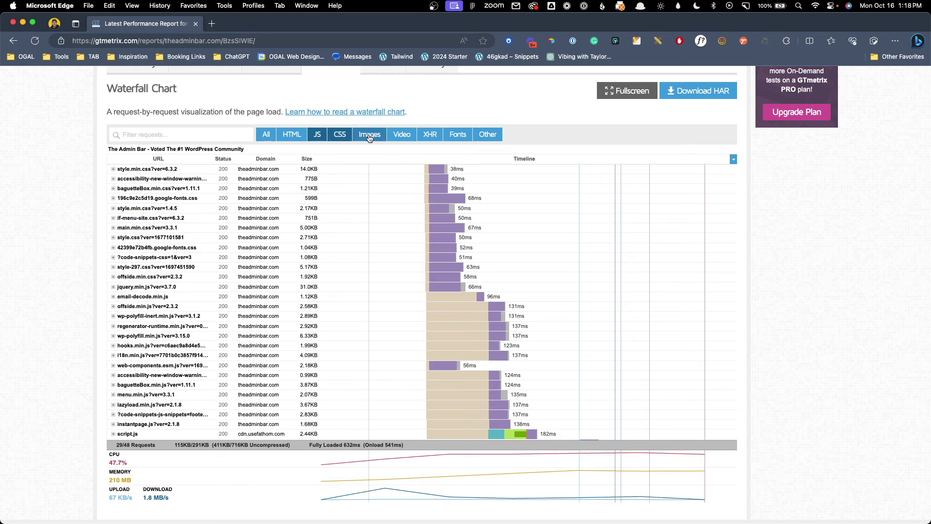
click(369, 134)
click(402, 137)
click(458, 134)
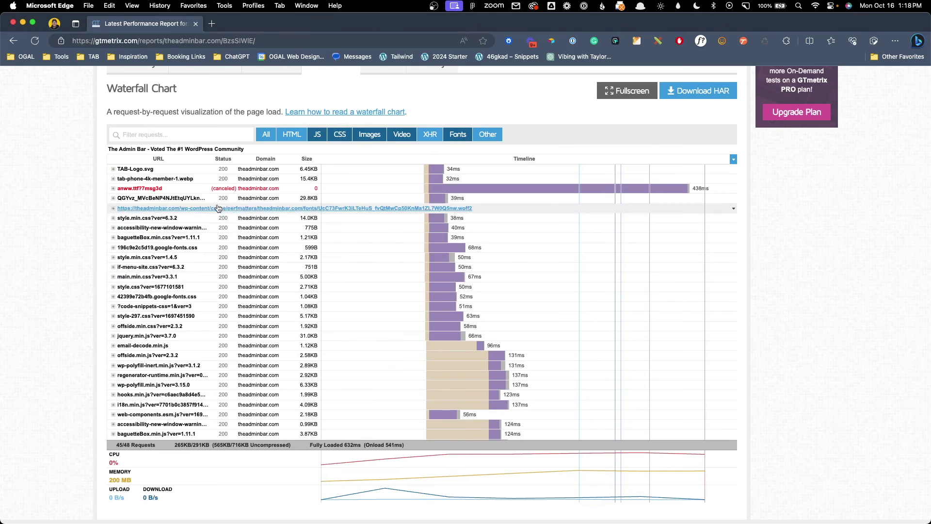
scroll(147, 214, up, 6)
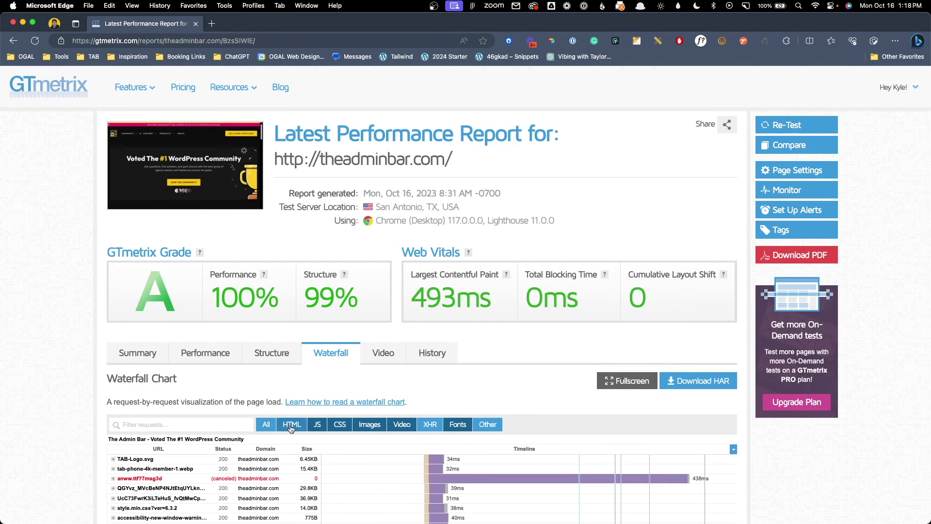
click(266, 424)
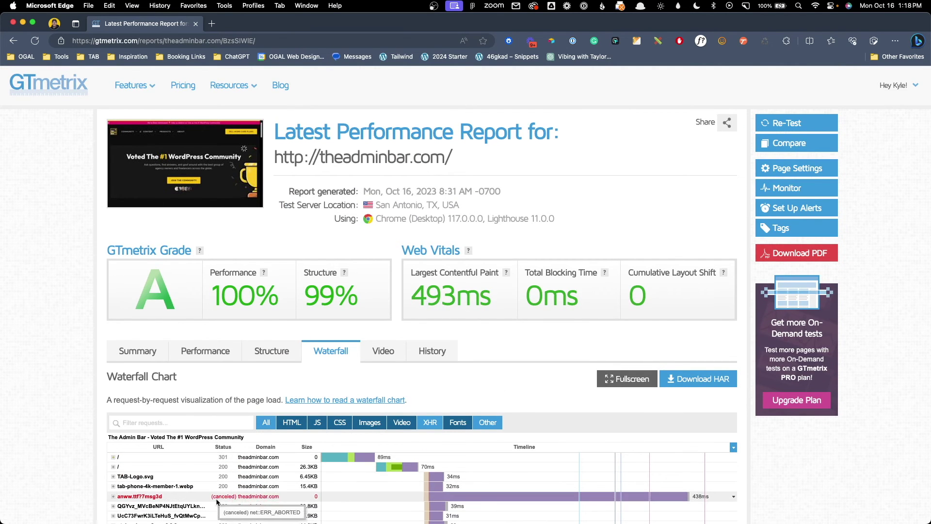
scroll(258, 495, down, 2)
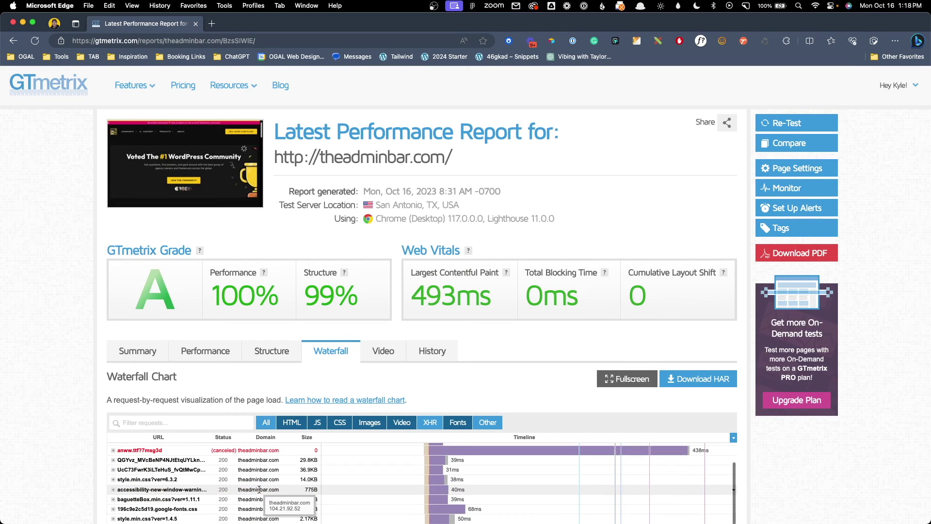
scroll(303, 476, up, 2)
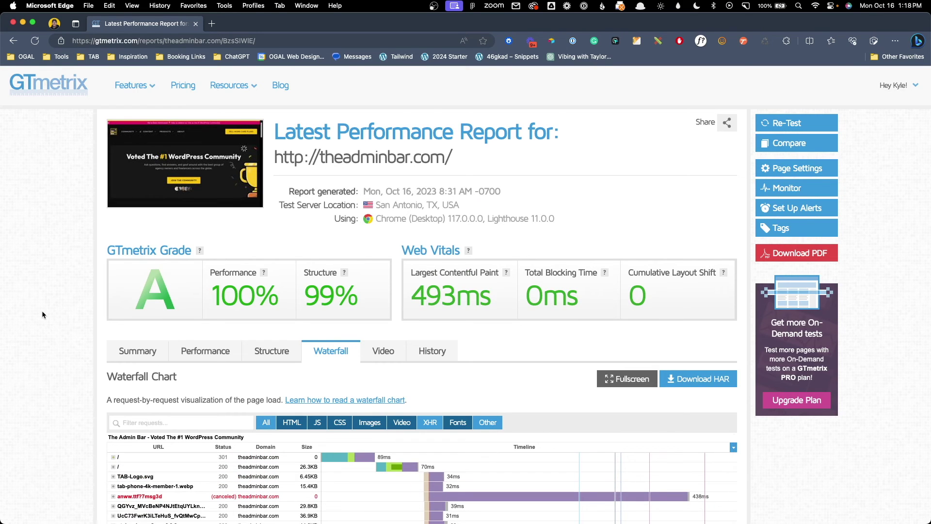
scroll(50, 313, down, 5)
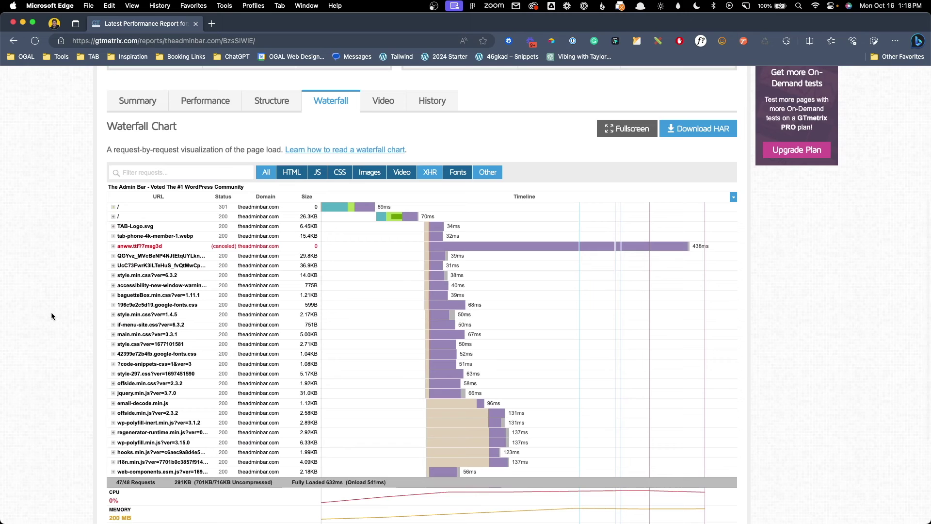